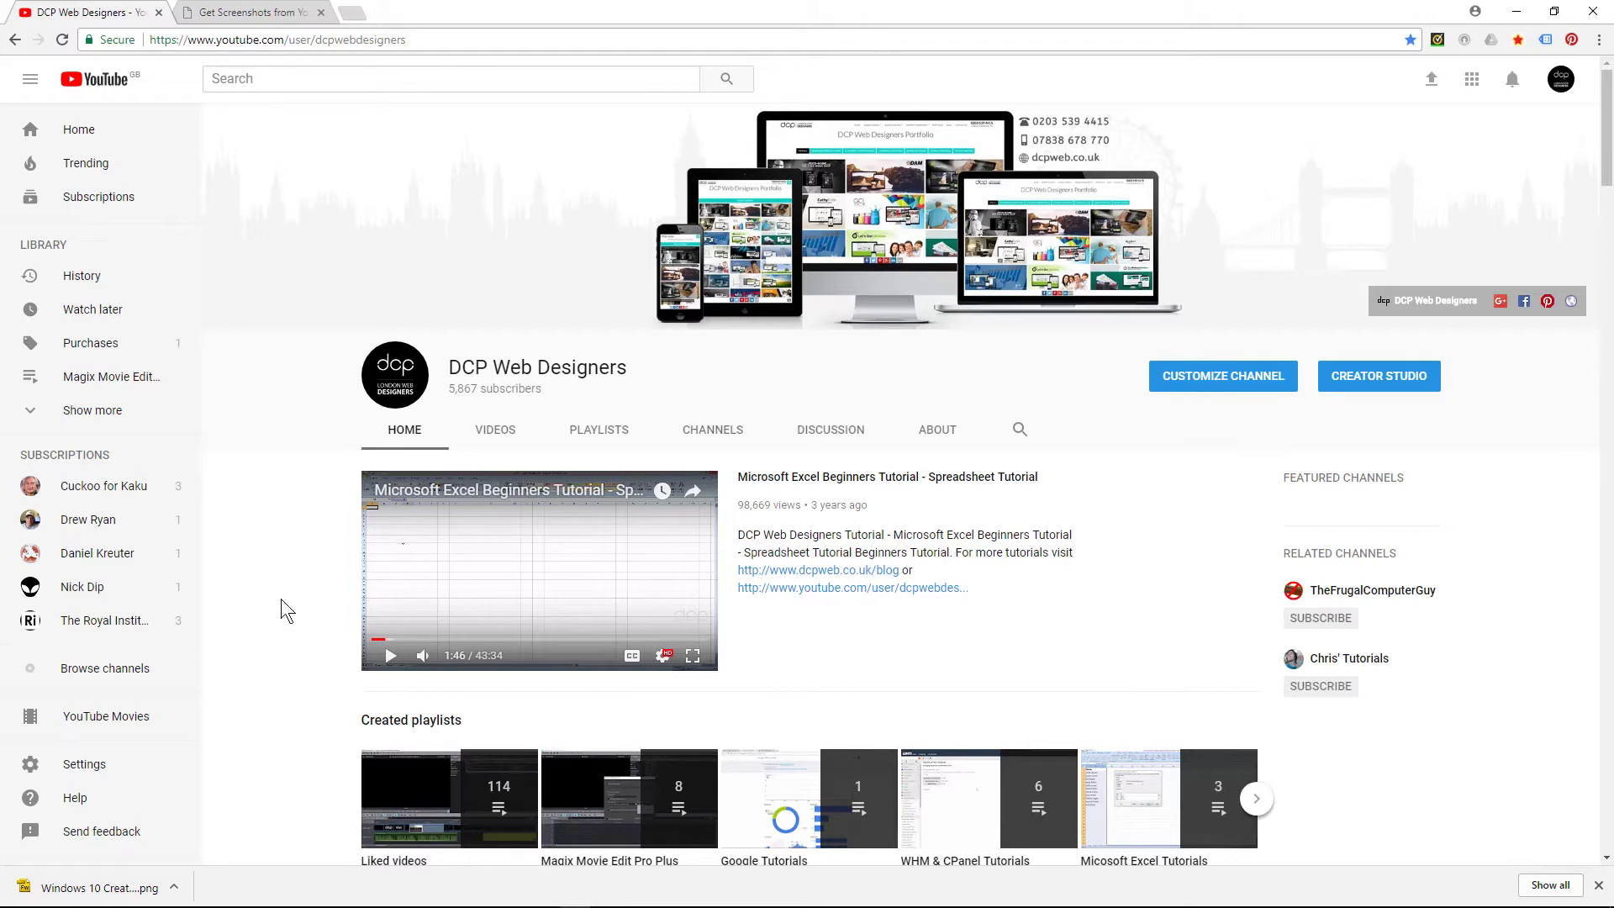
Step: Open the DCP Web Designers channel through Customize Channel to reach the classic owner view
left_click(1223, 377)
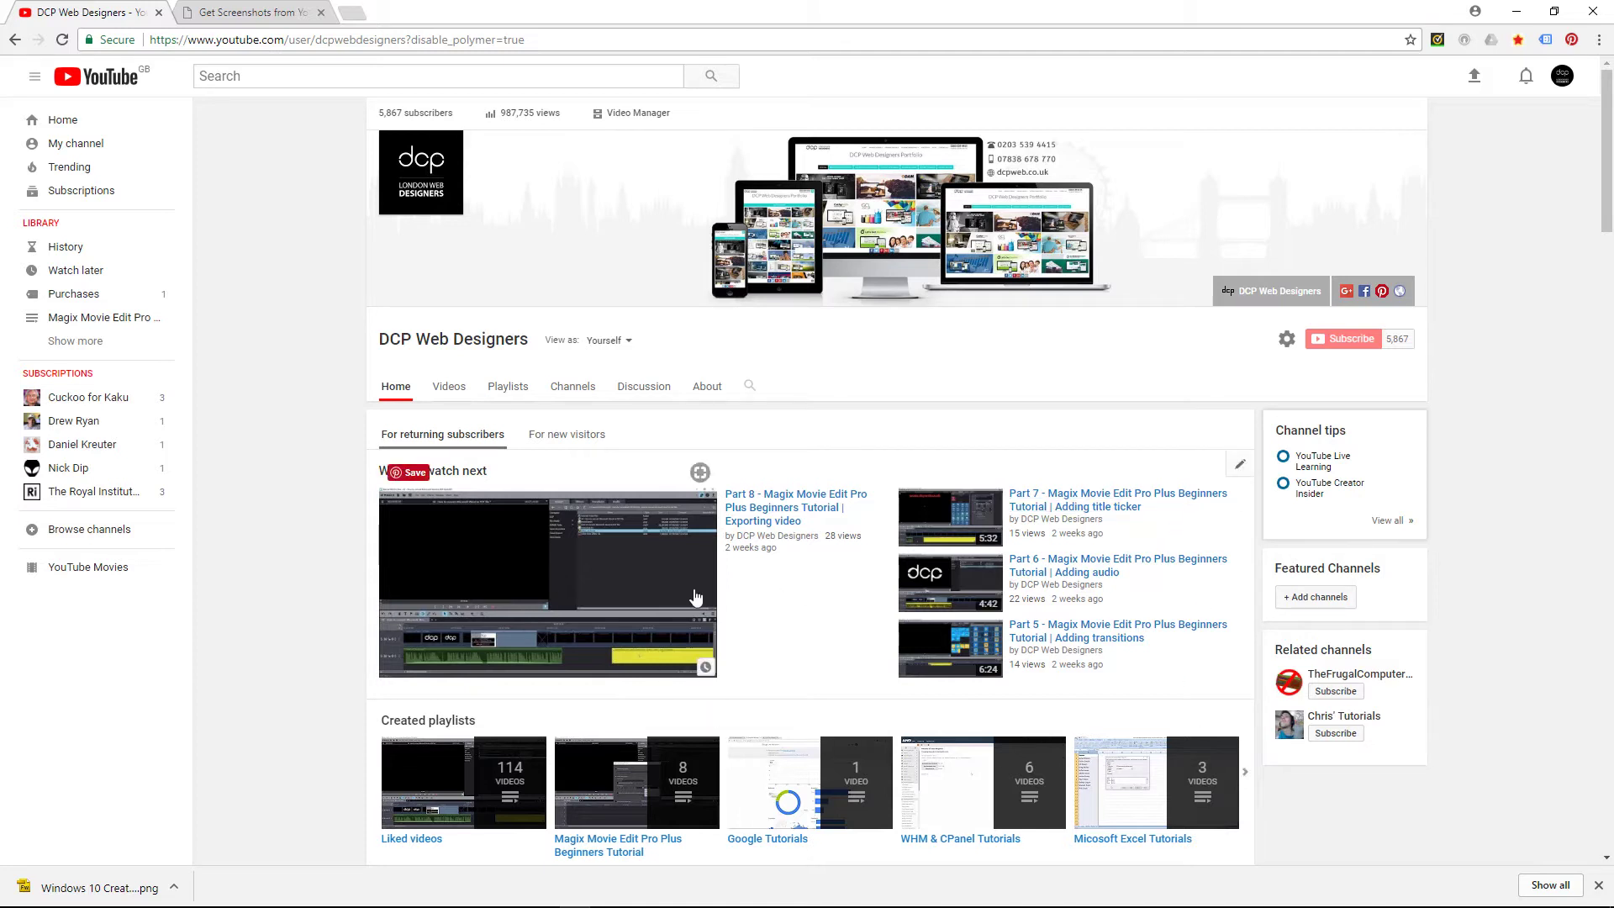
mouse_move(547, 574)
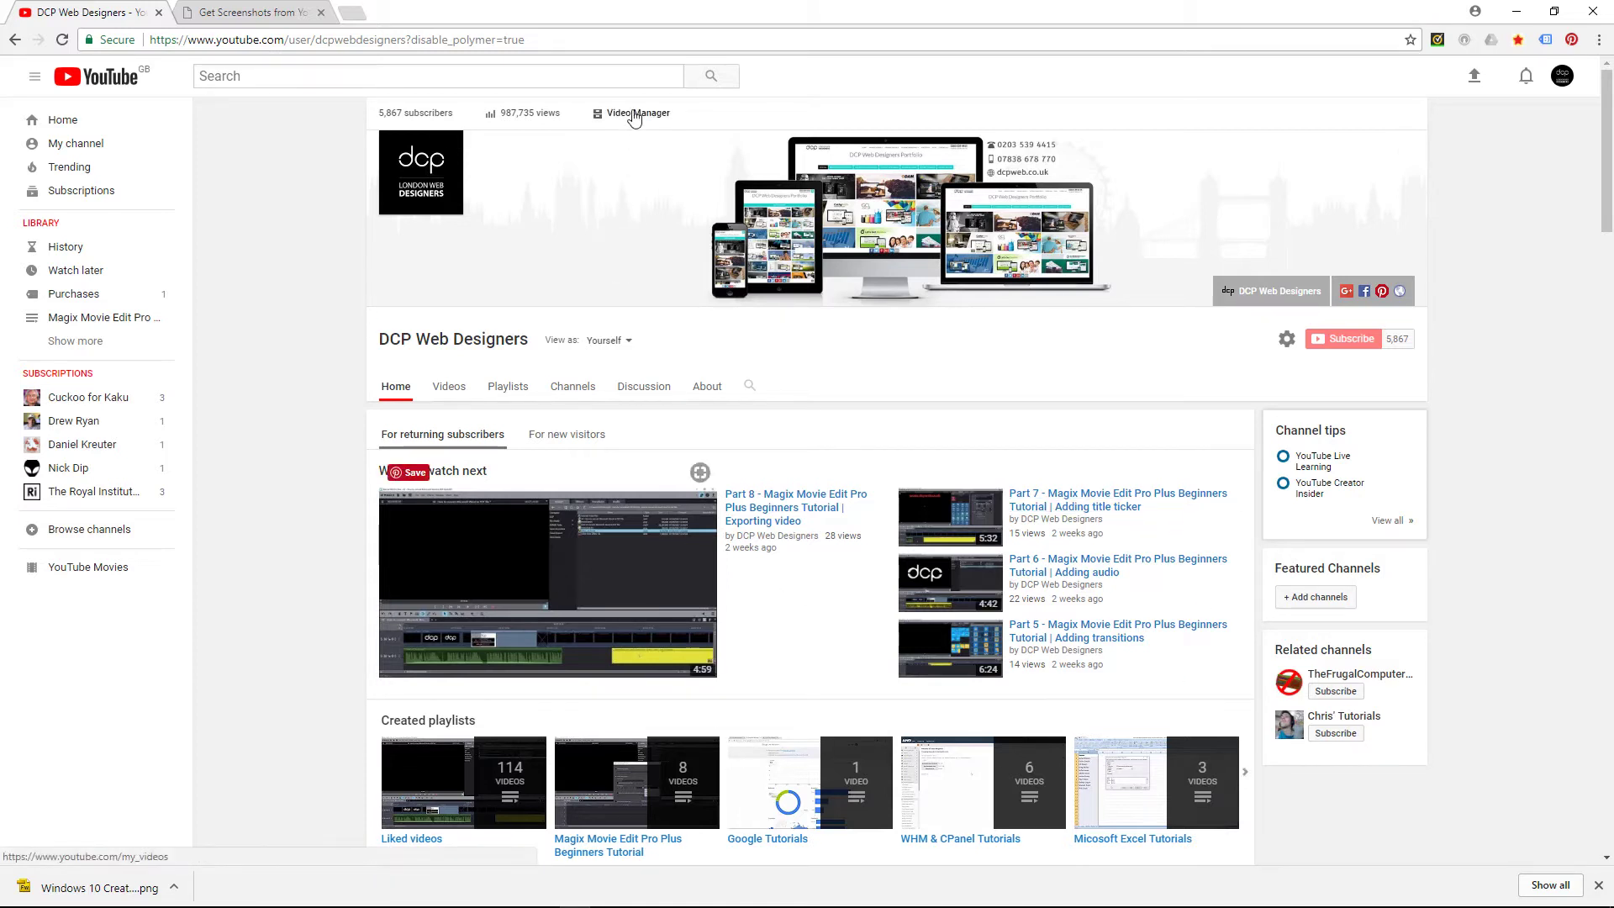
Step: Go to page 2 of the channel's uploaded videos in Video Manager
left_click(636, 115)
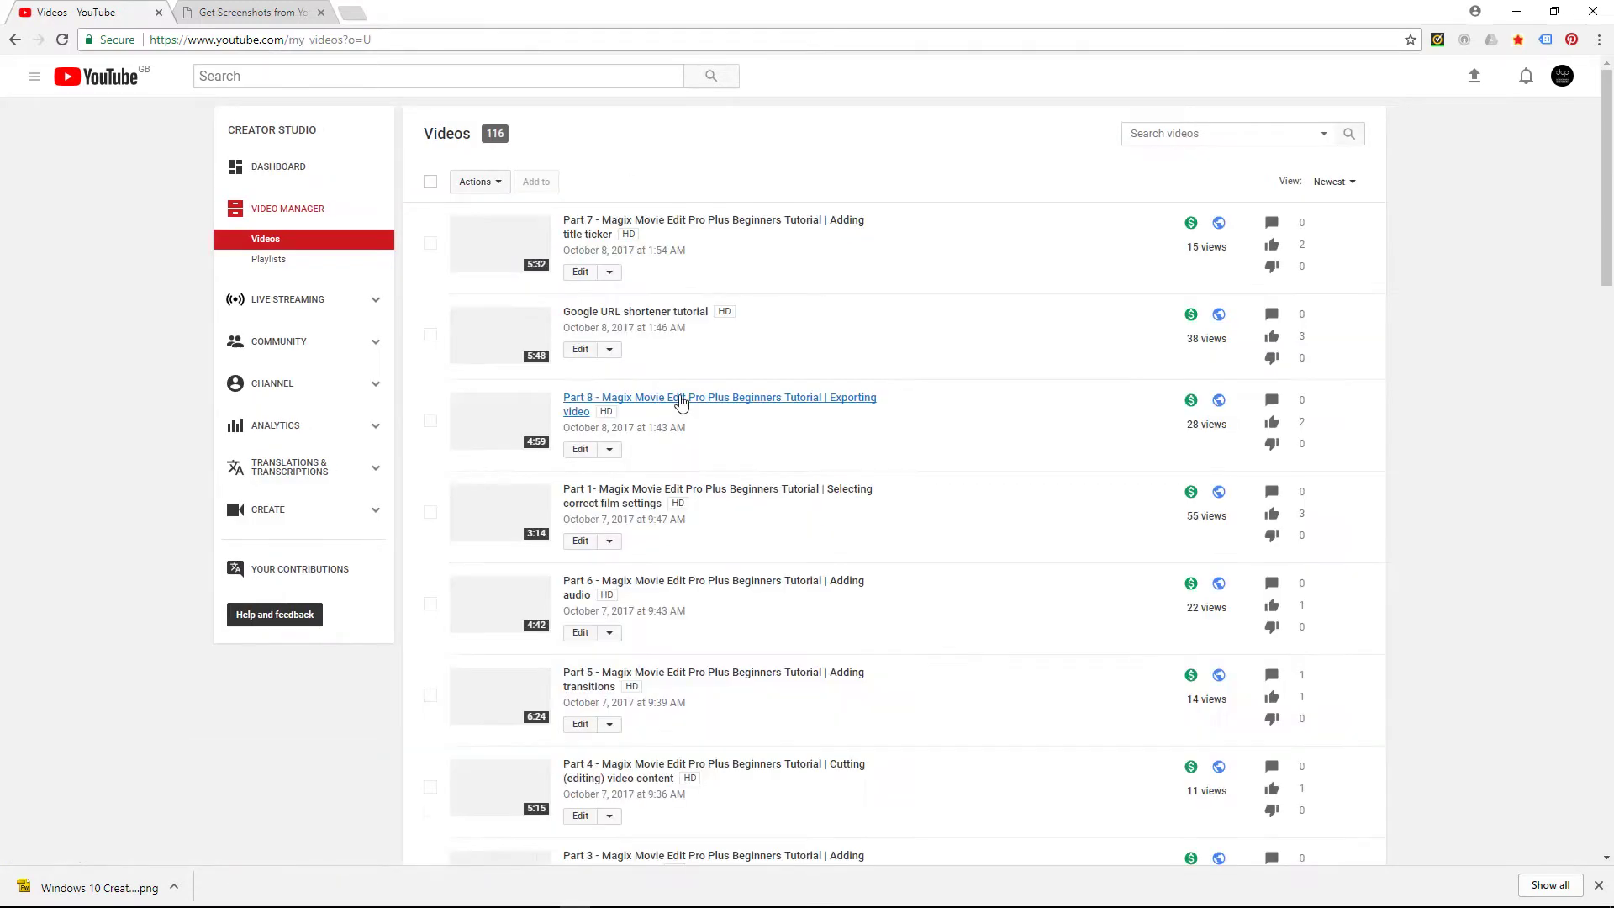
scroll(617, 577, "down", 10)
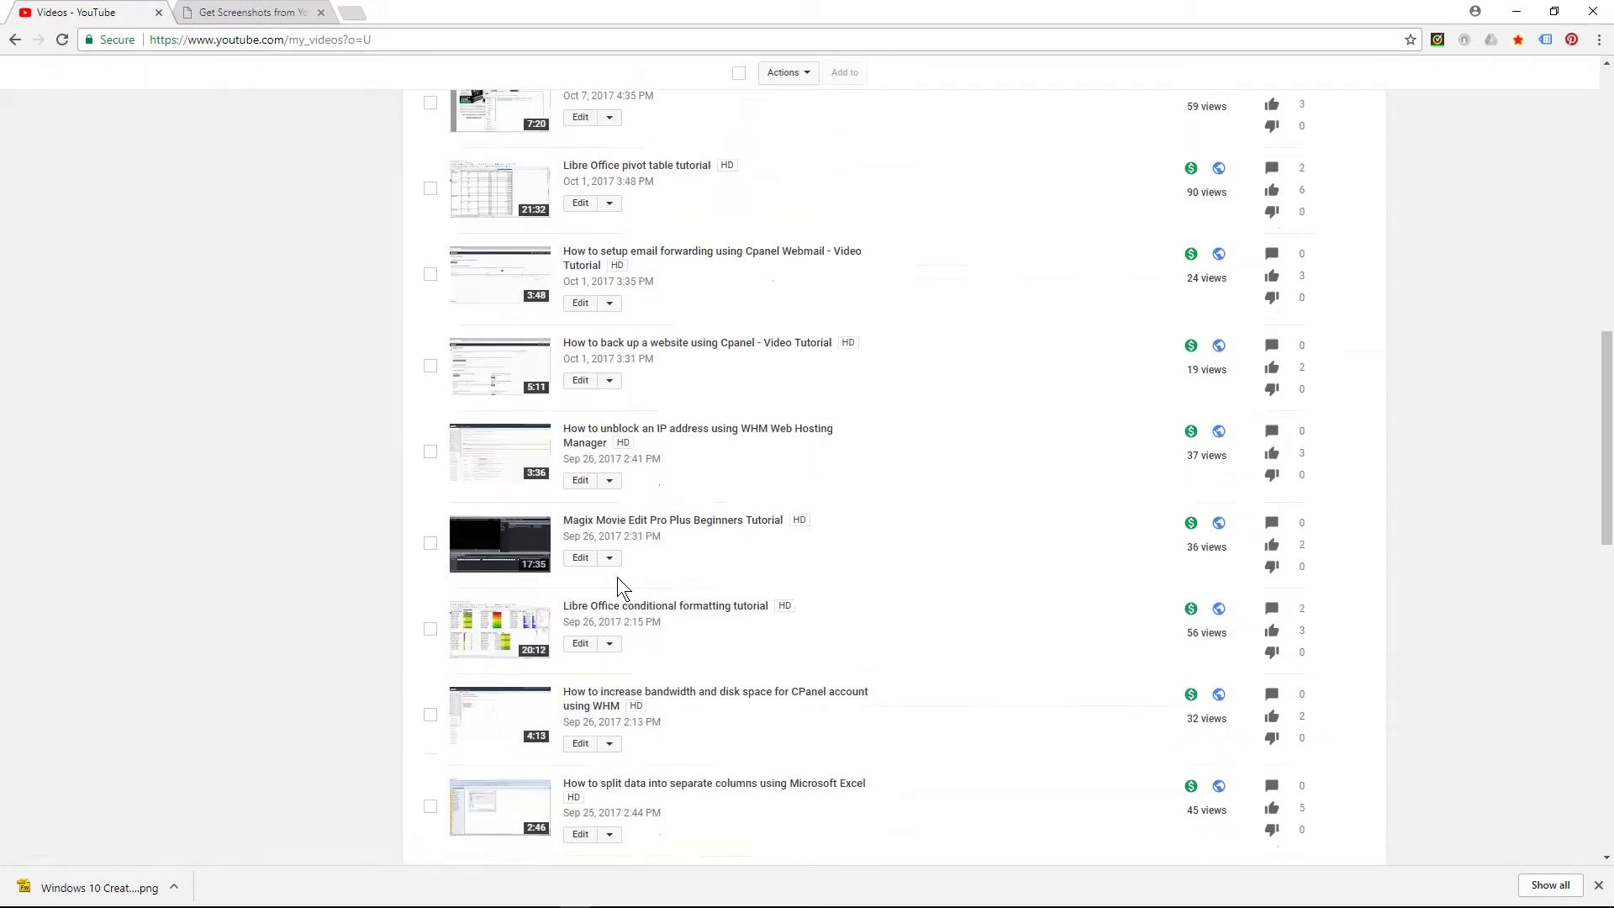
scroll(616, 577, "down", 5)
left_click(462, 680)
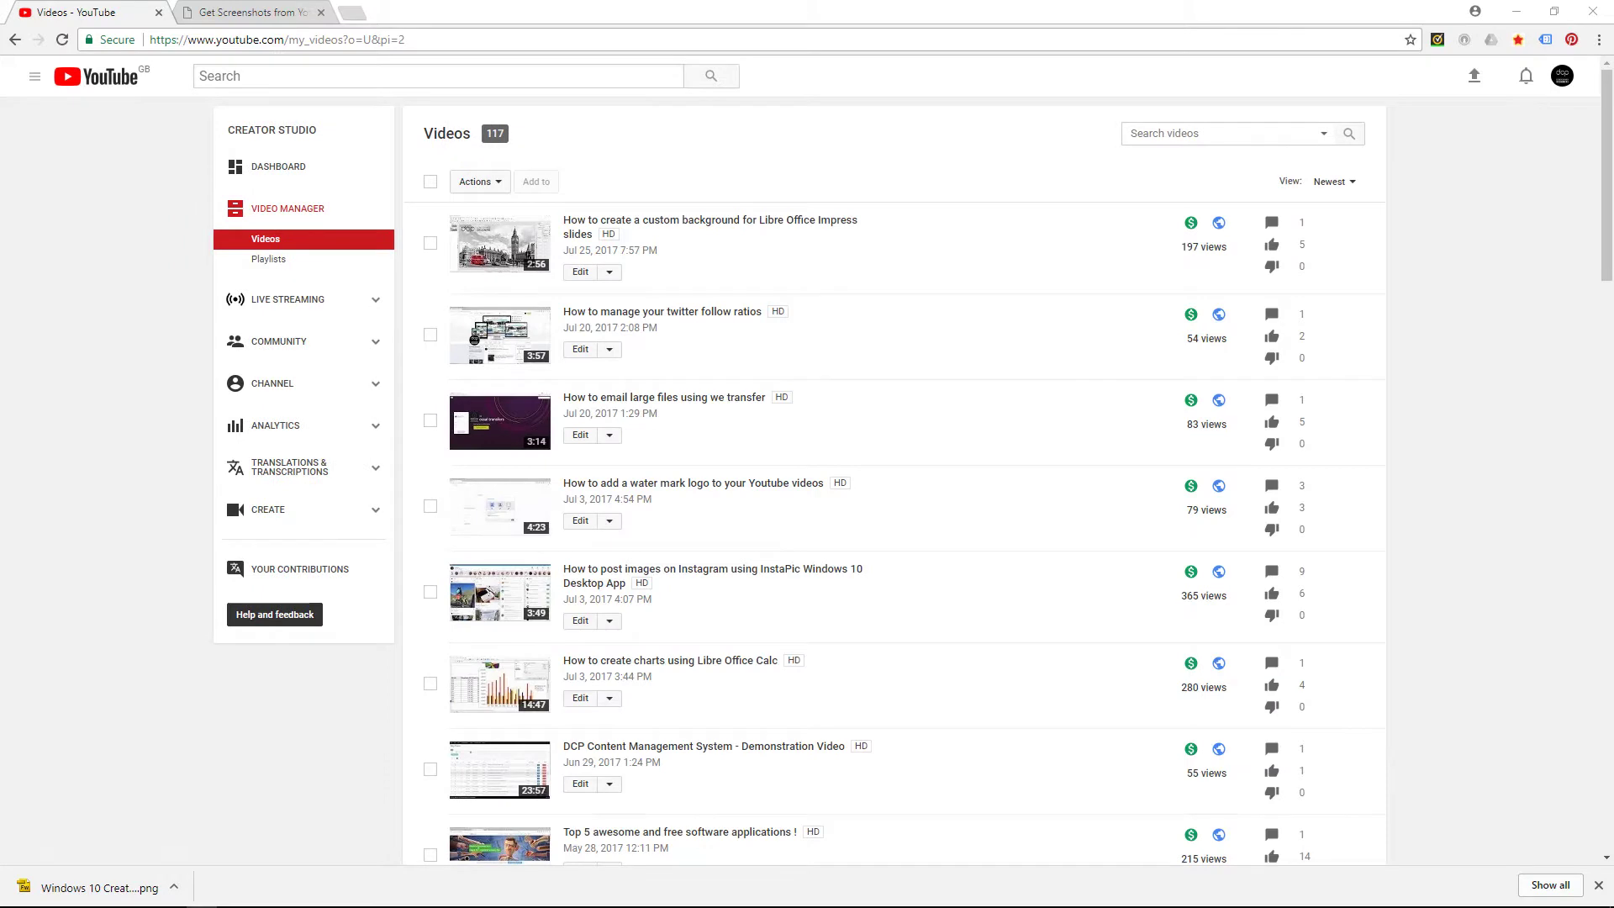
scroll(812, 555, "down", 5)
scroll(555, 252, "up", 5)
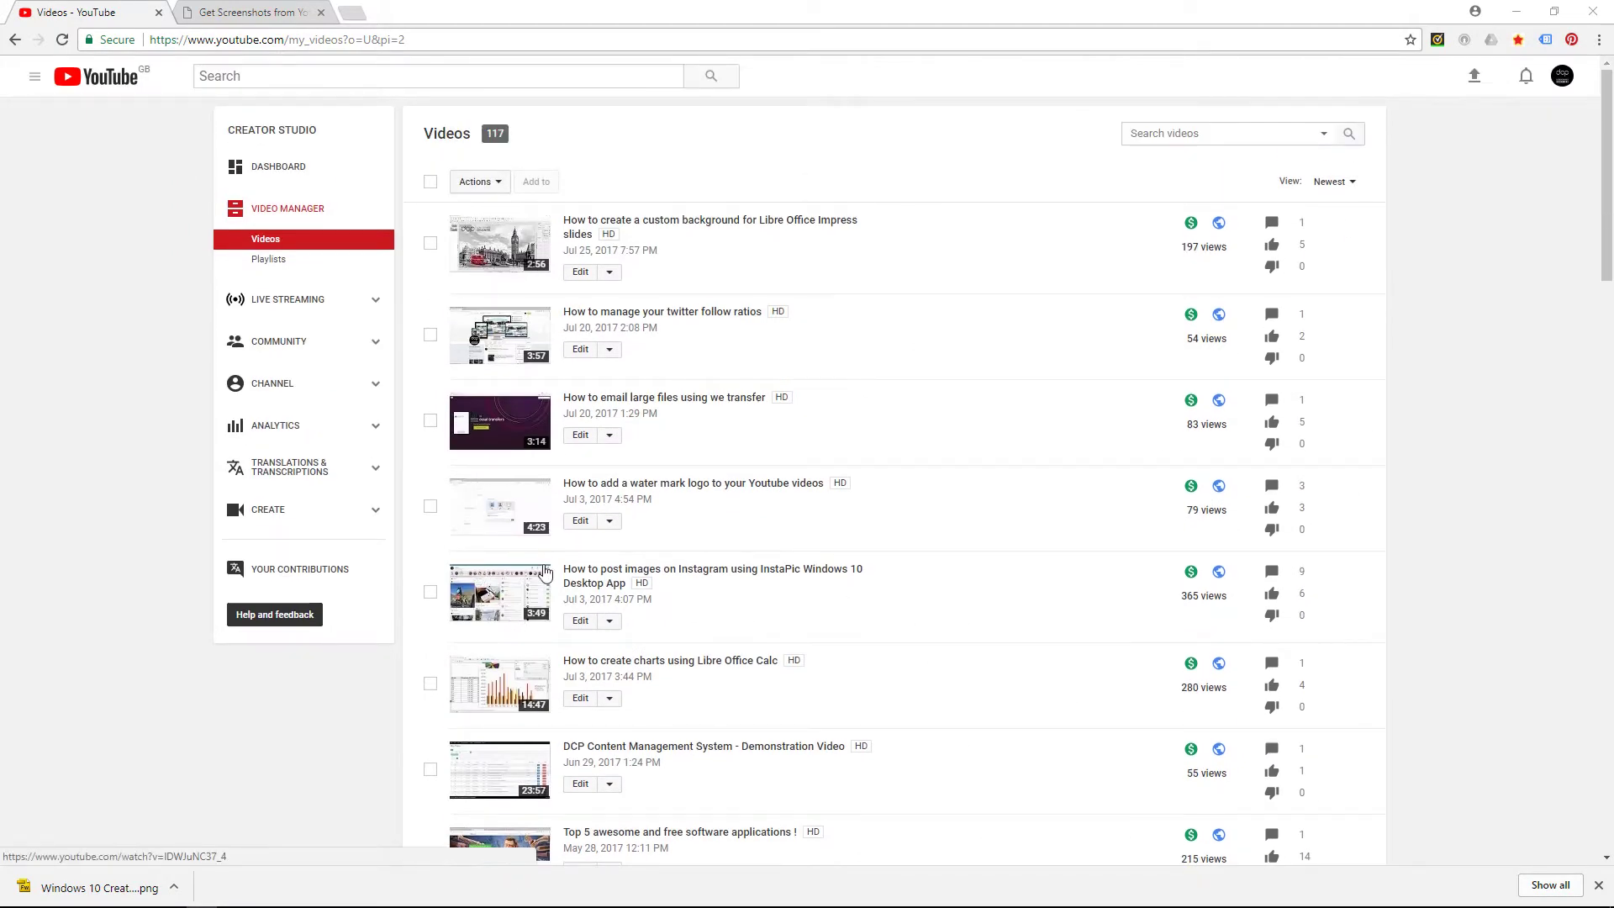
scroll(521, 609, "down", 2)
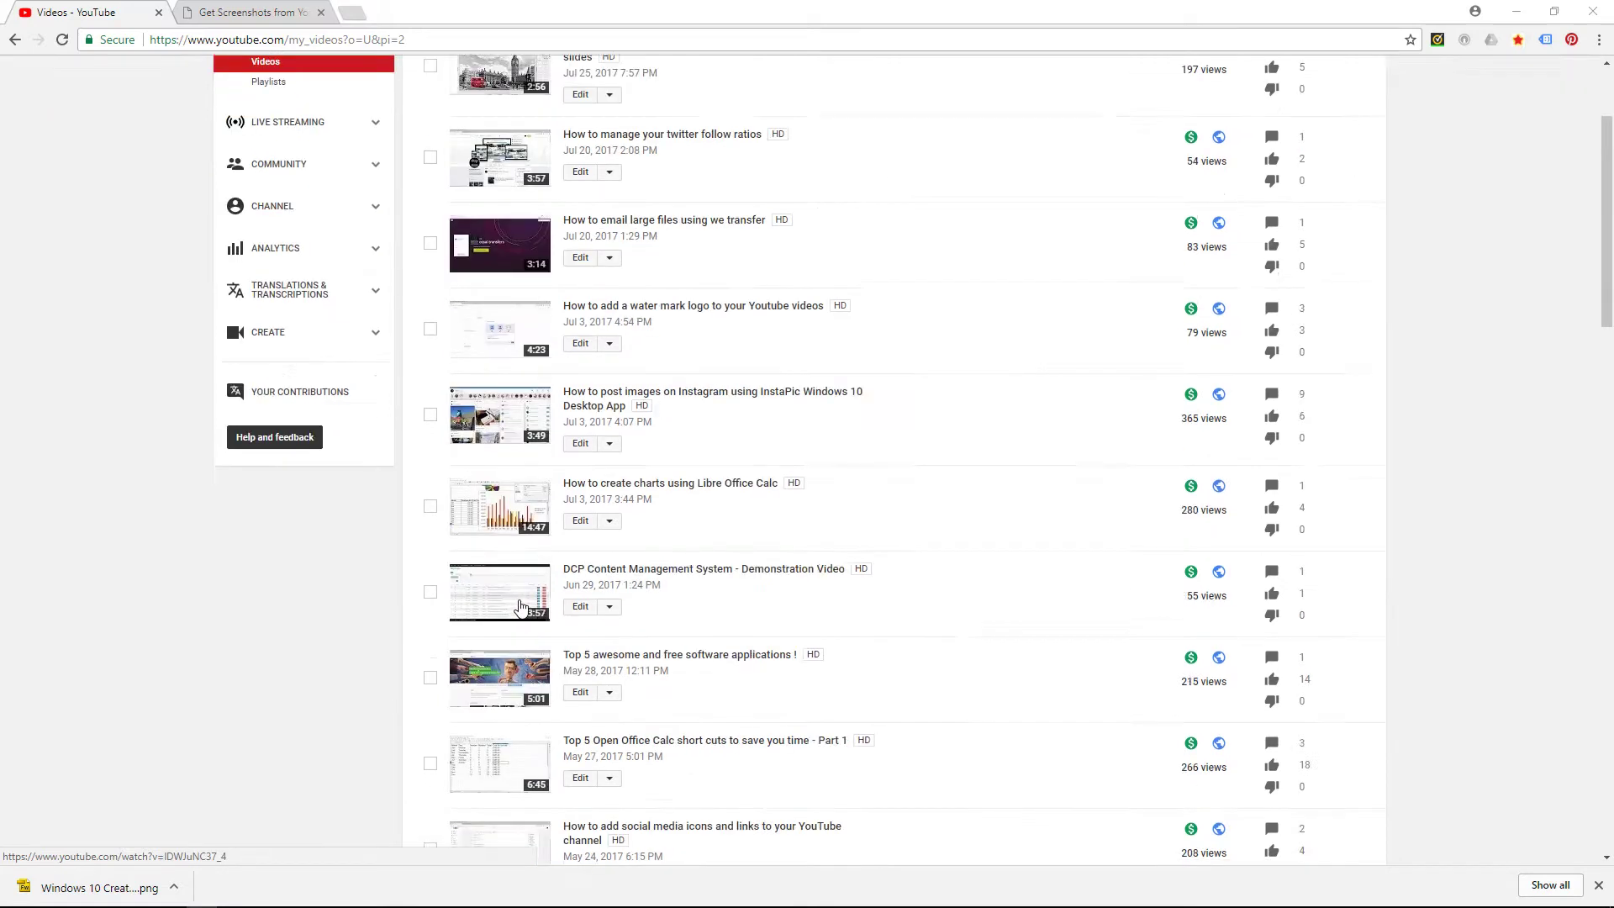
scroll(521, 609, "down", 4)
scroll(523, 605, "down", 4)
scroll(531, 617, "down", 4)
scroll(529, 577, "down", 3)
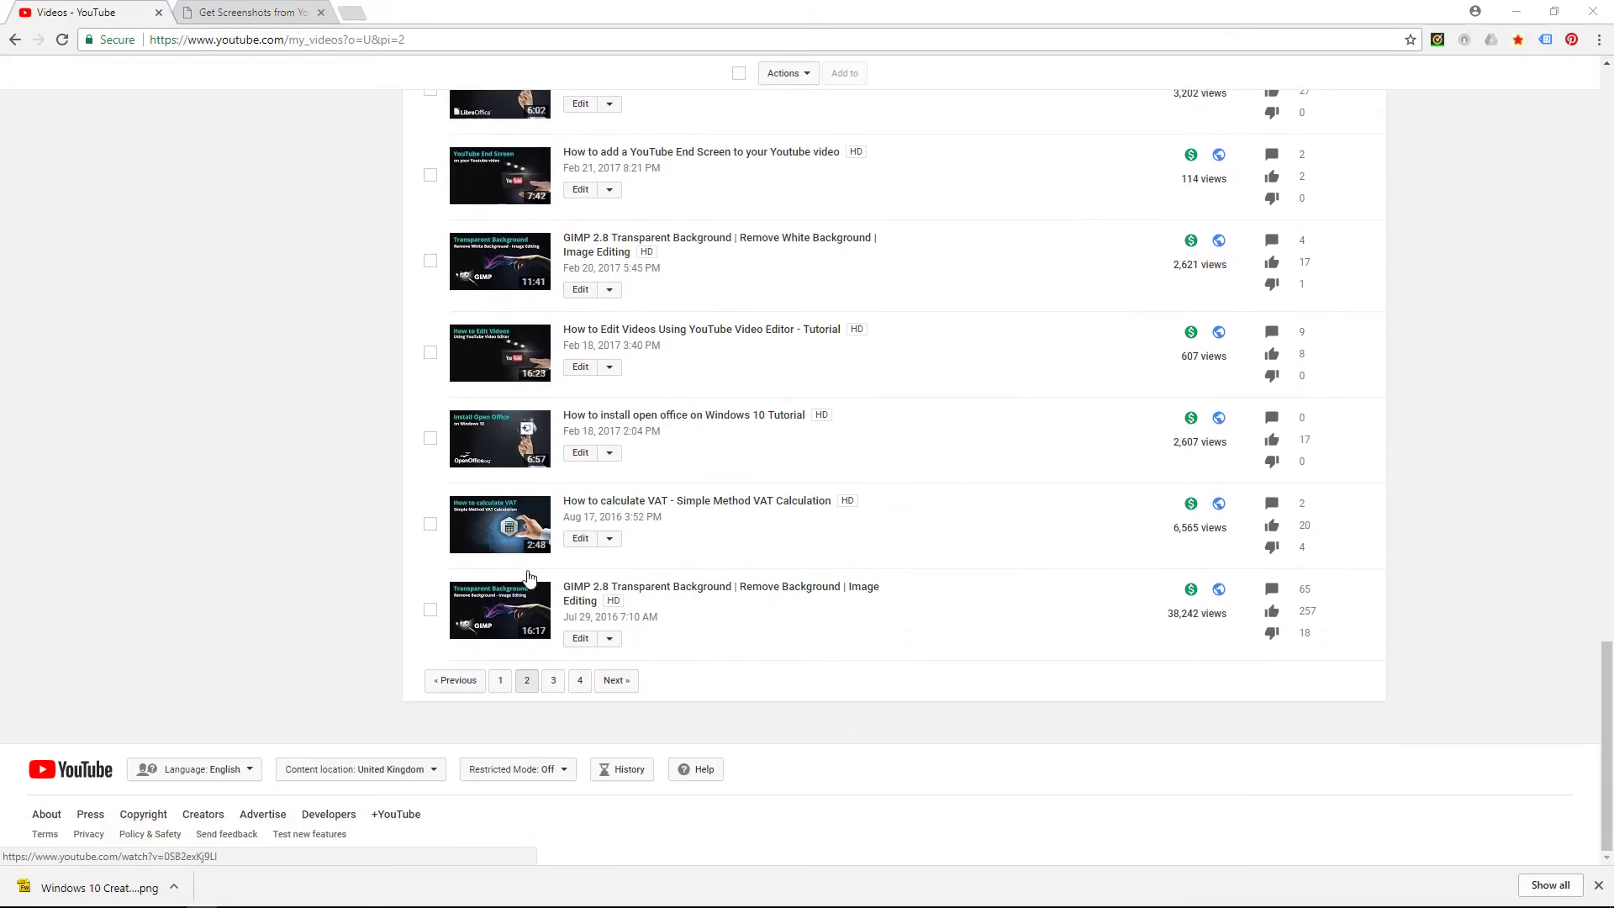
scroll(515, 348, "up", 3)
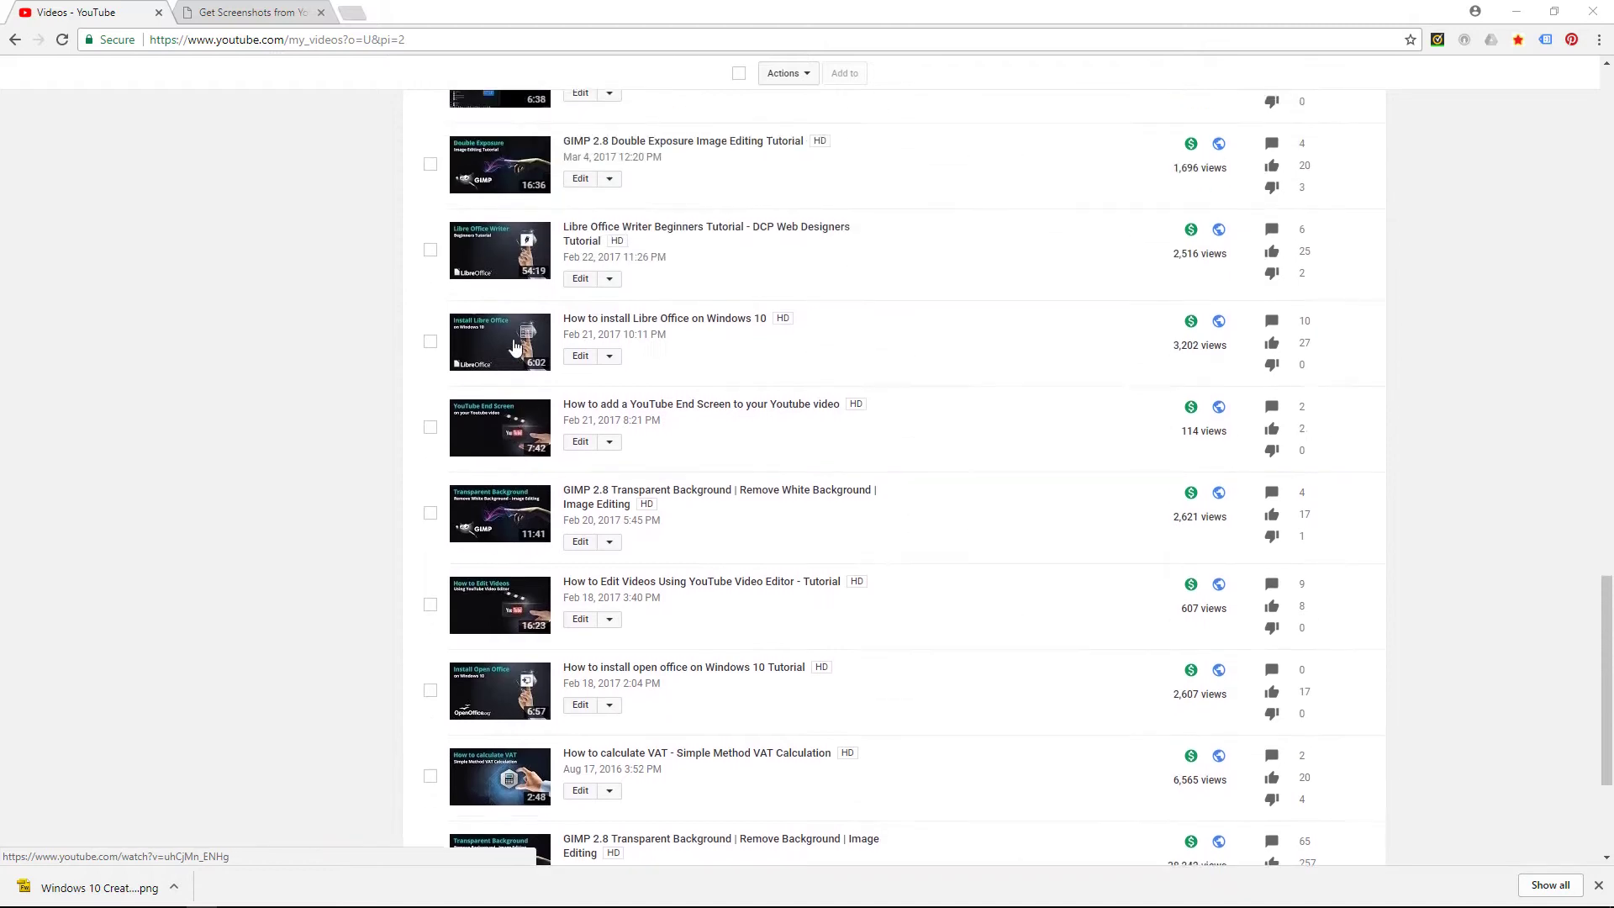
scroll(514, 348, "up", 2)
scroll(516, 349, "up", 1)
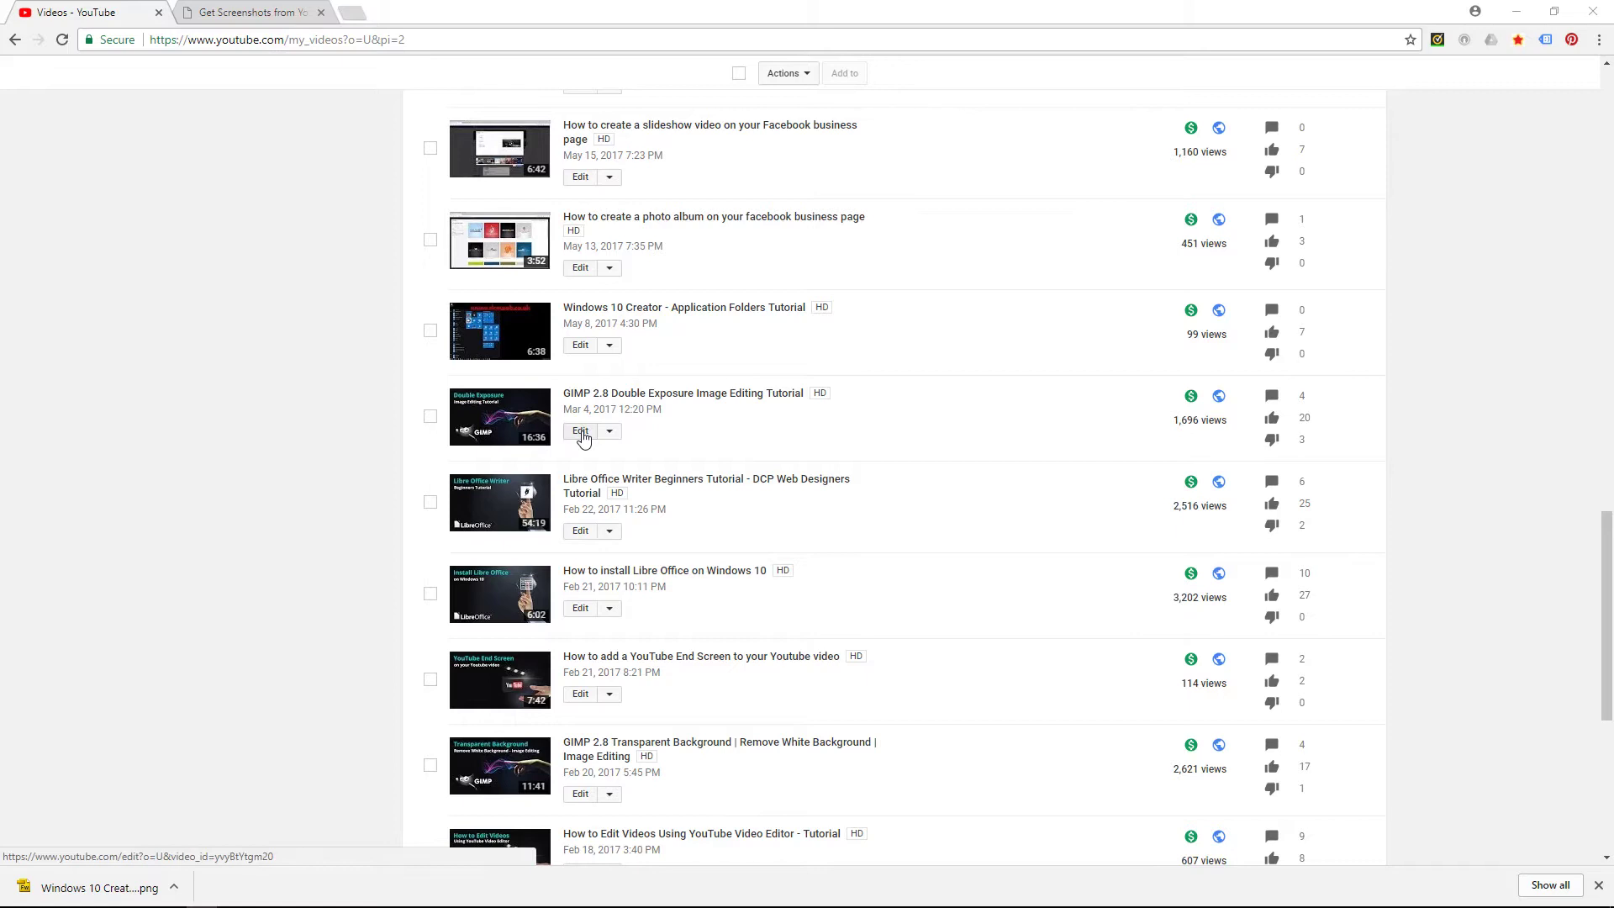
Step: Open the GIMP 2.8 Double Exposure edit page and copy its watch-page URL
middle_click(581, 436)
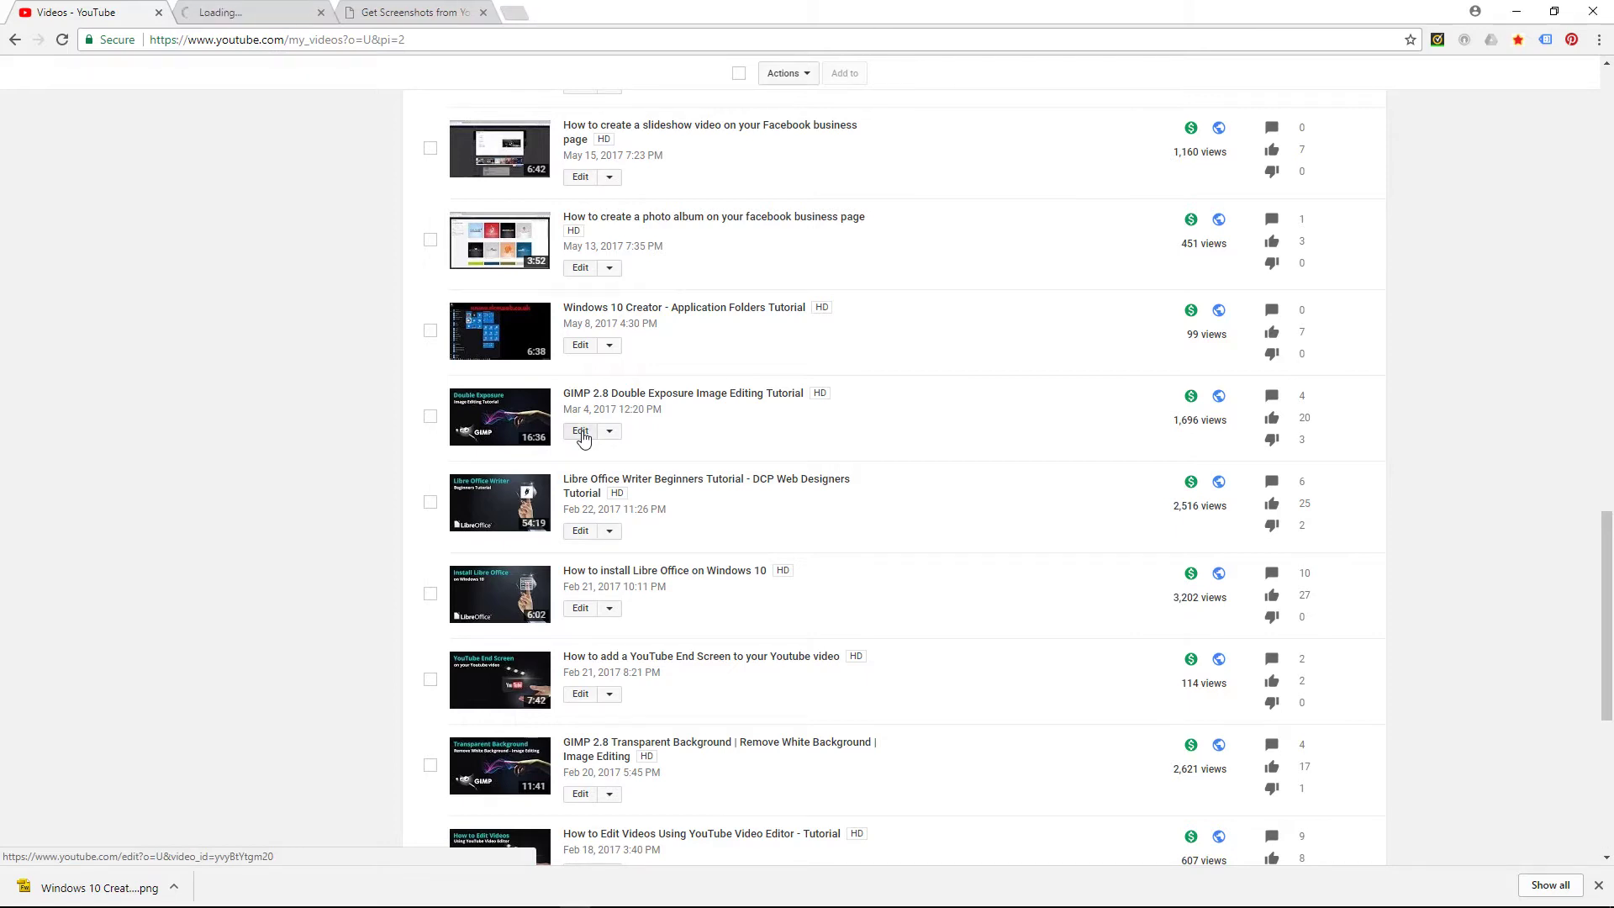
left_click(263, 21)
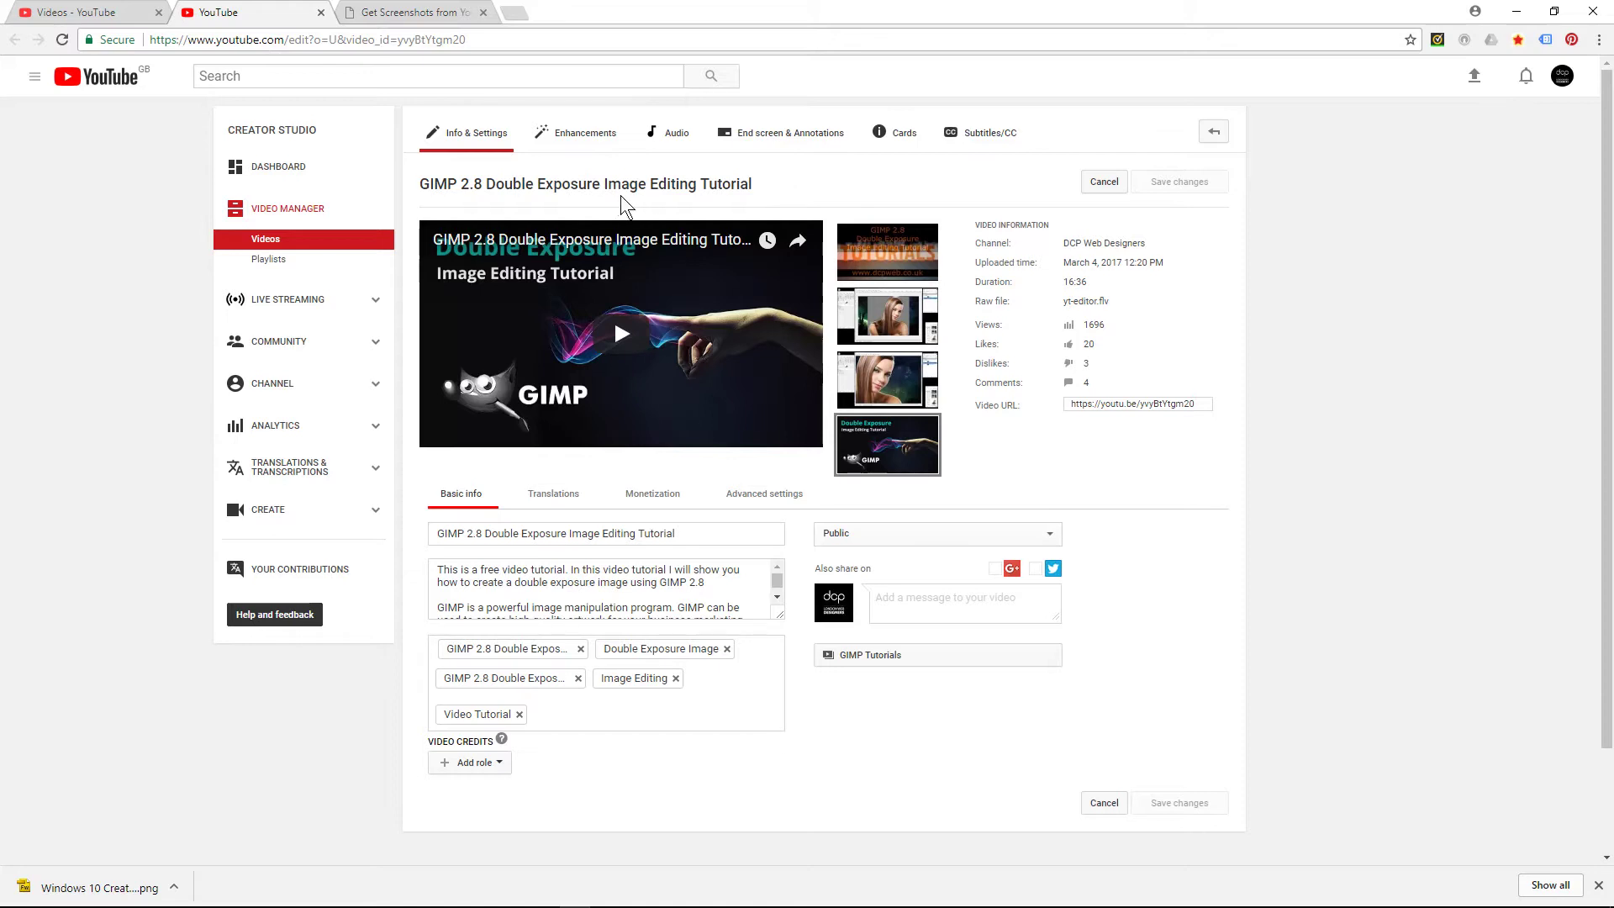
left_click(560, 190)
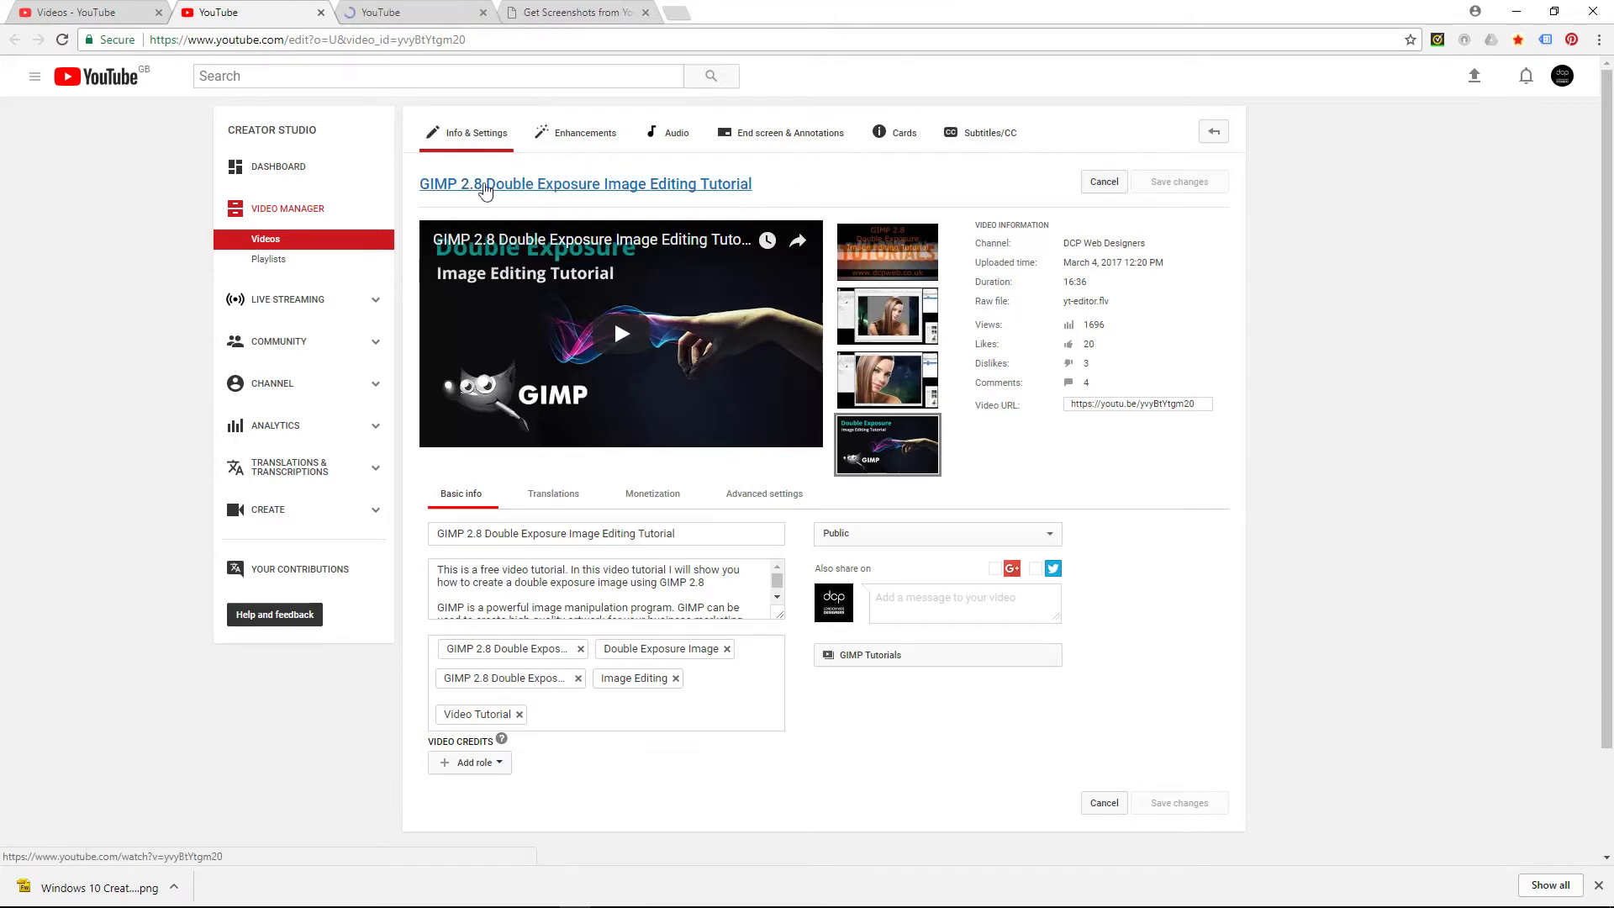
left_click(401, 15)
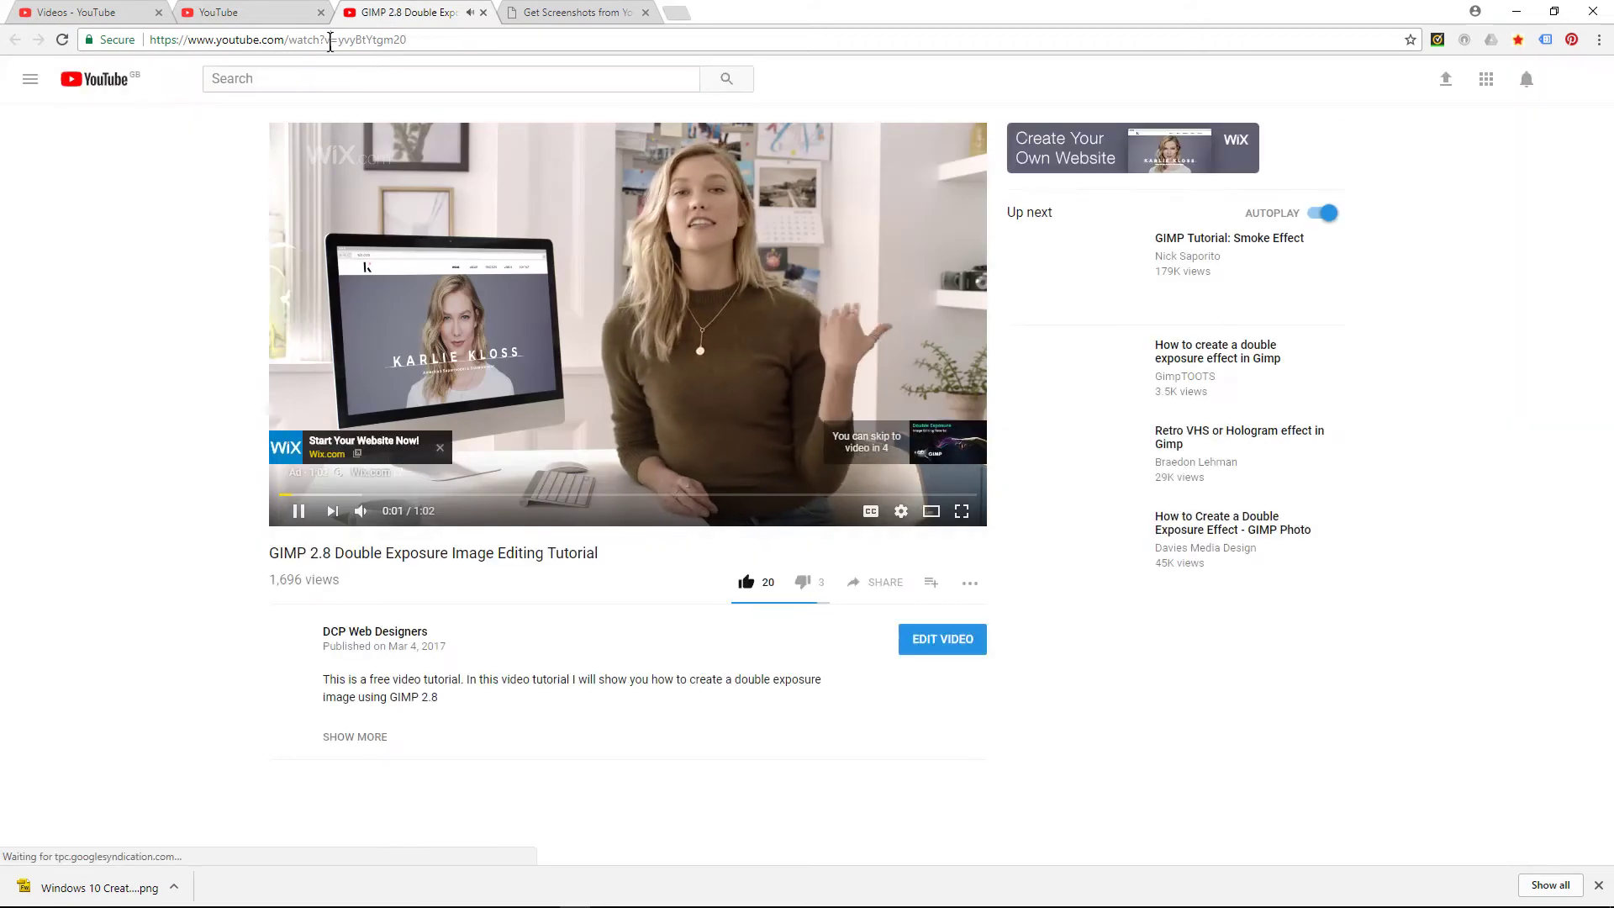
right_click(330, 42)
left_click(382, 103)
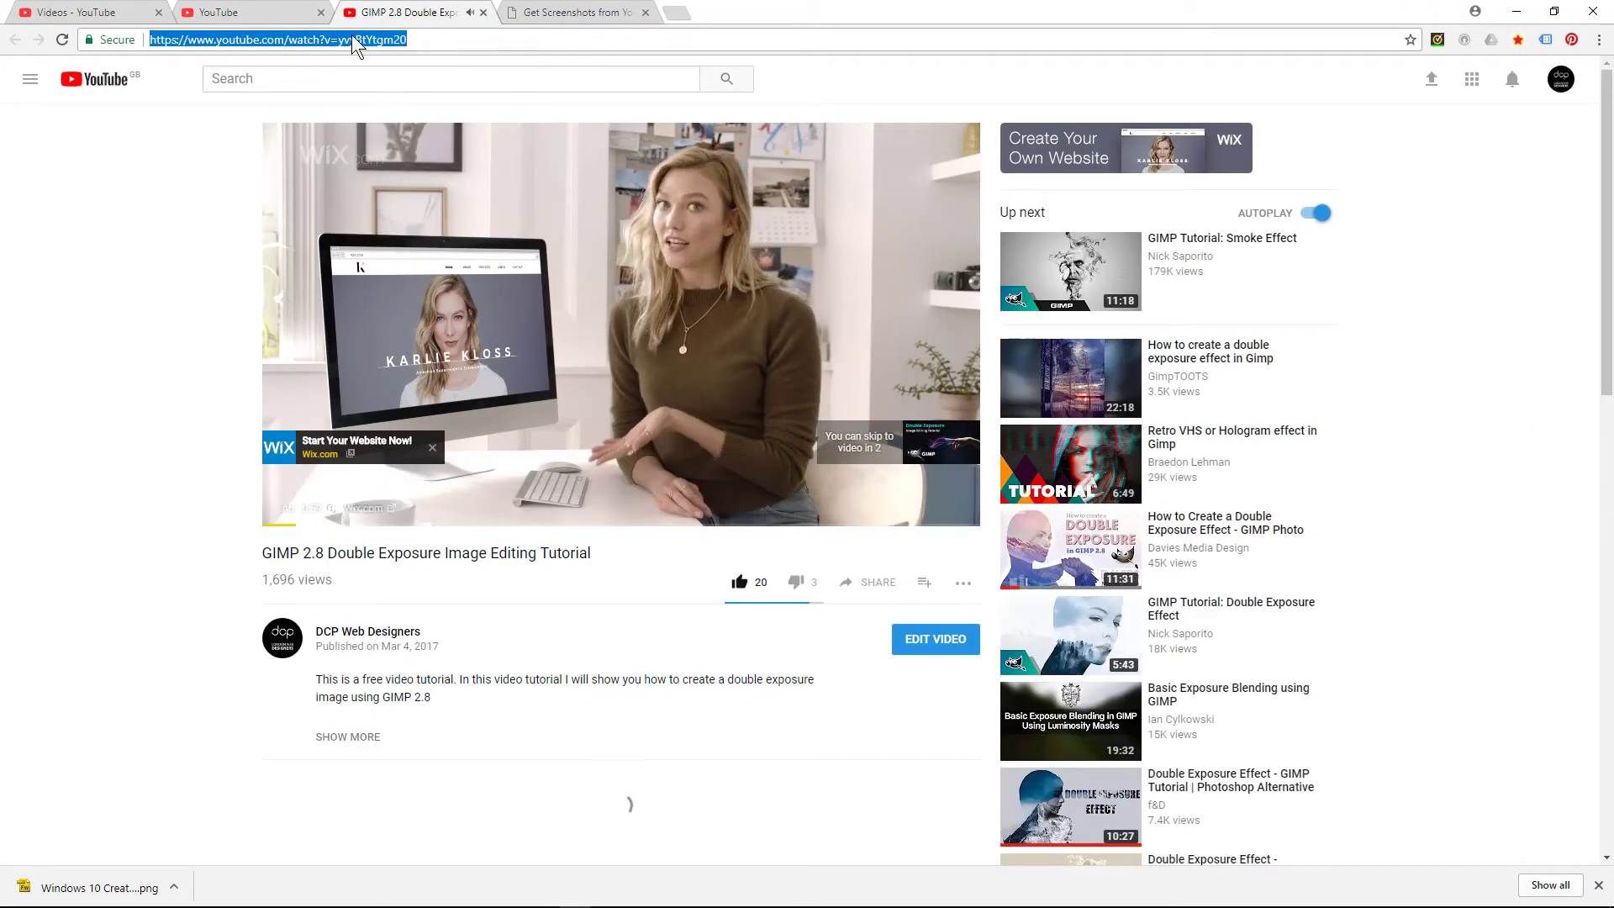
left_click(482, 13)
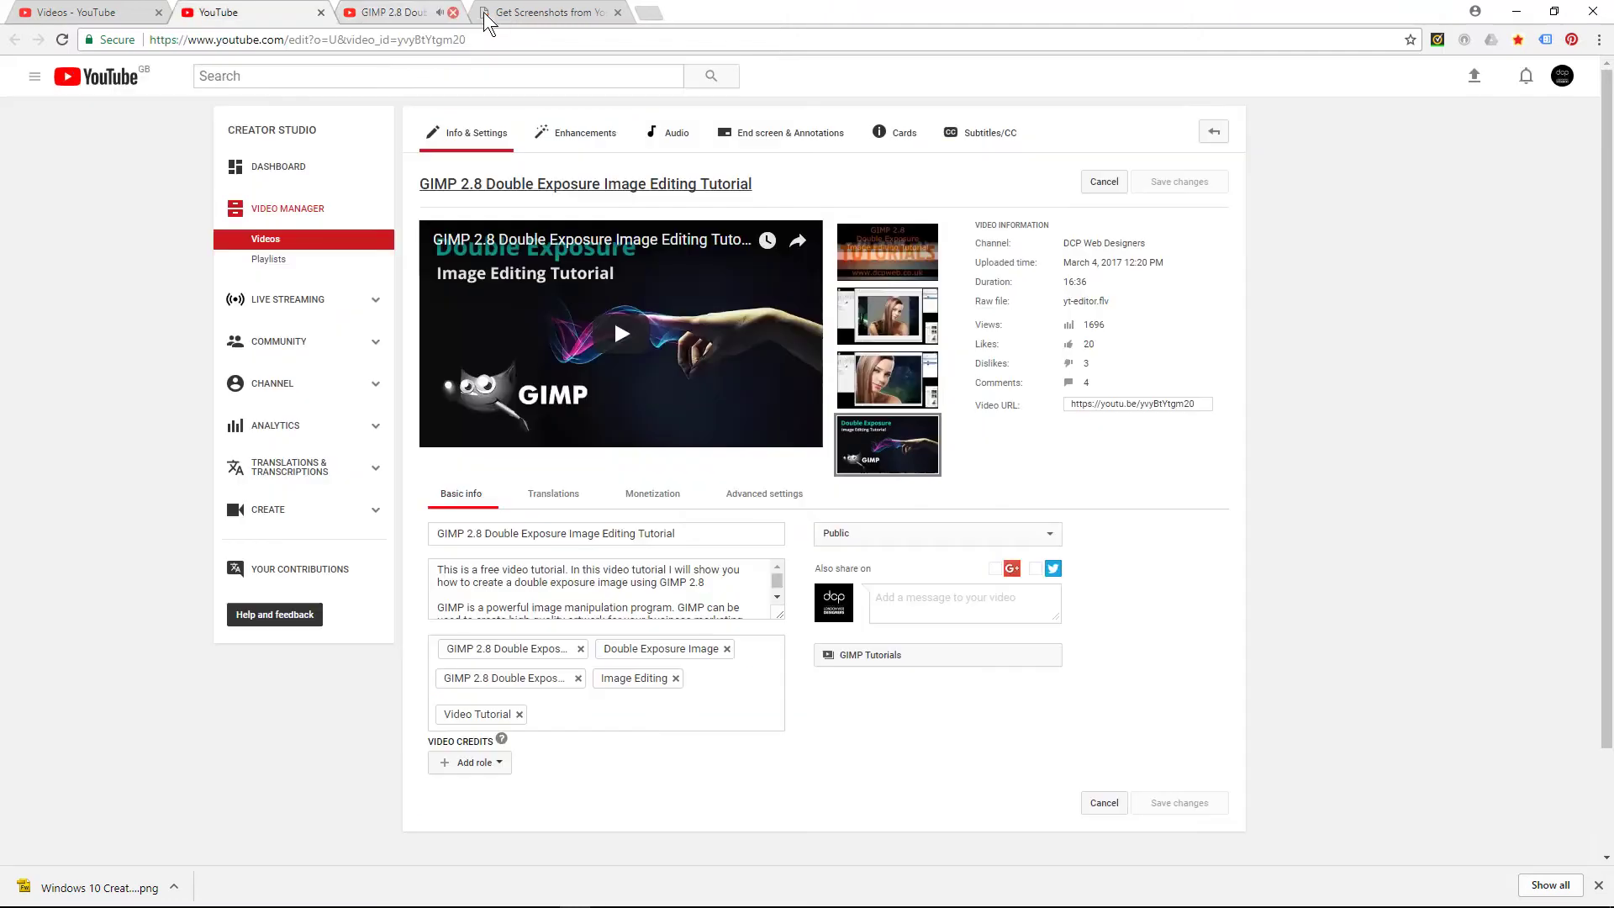
Step: Paste the GIMP video's link into YouTubeScreenshot.com and show its screenshots
left_click(401, 16)
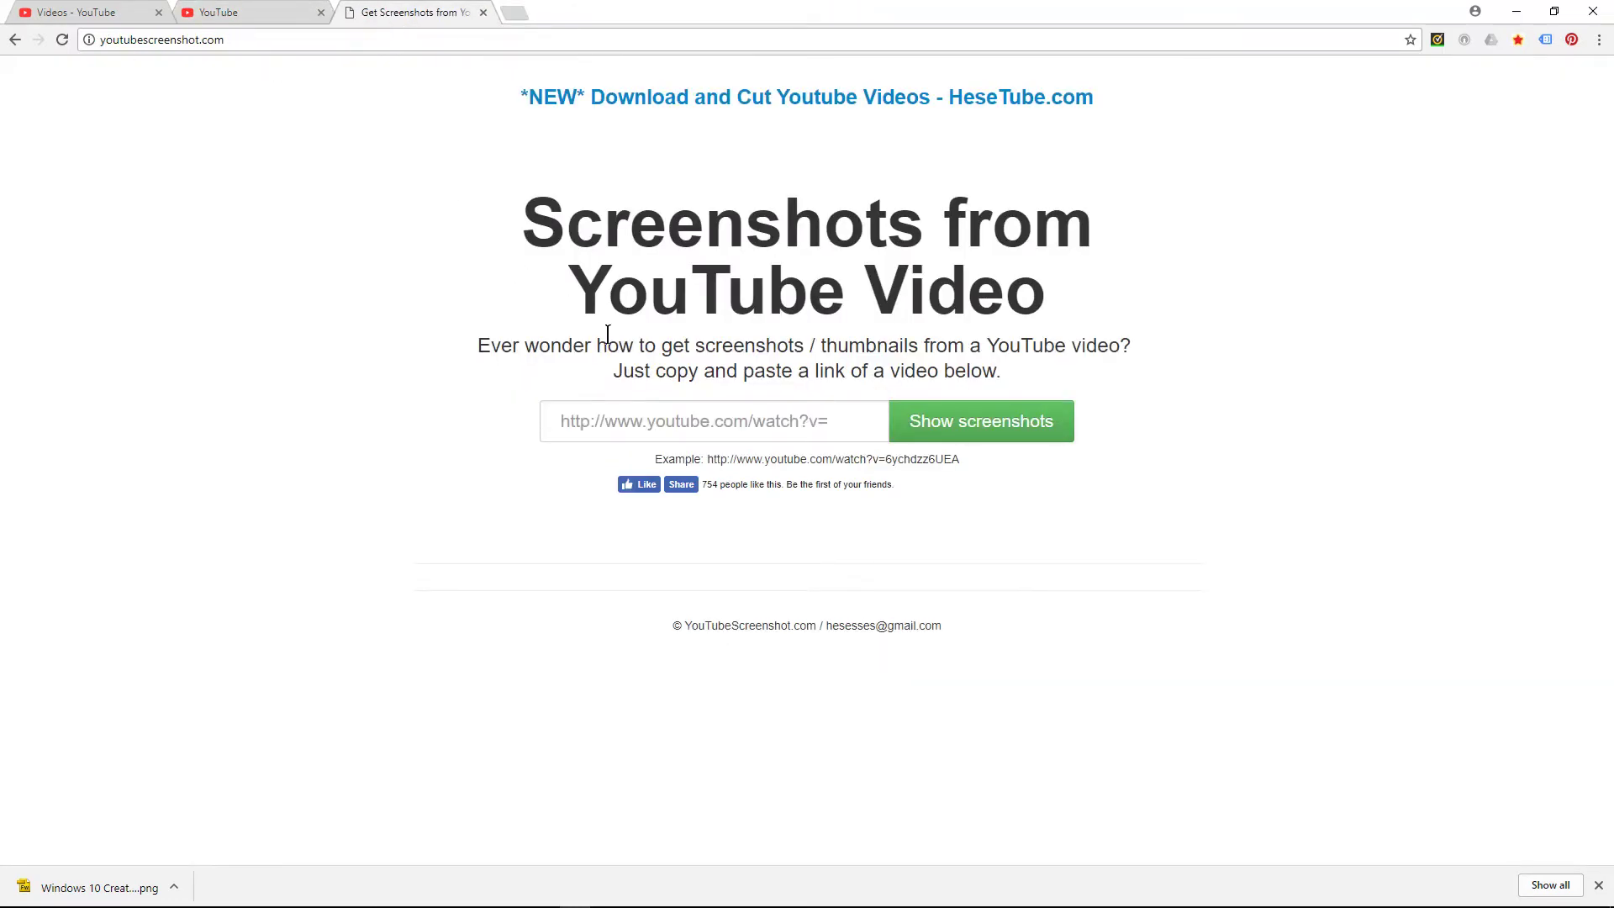
right_click(635, 428)
left_click(704, 527)
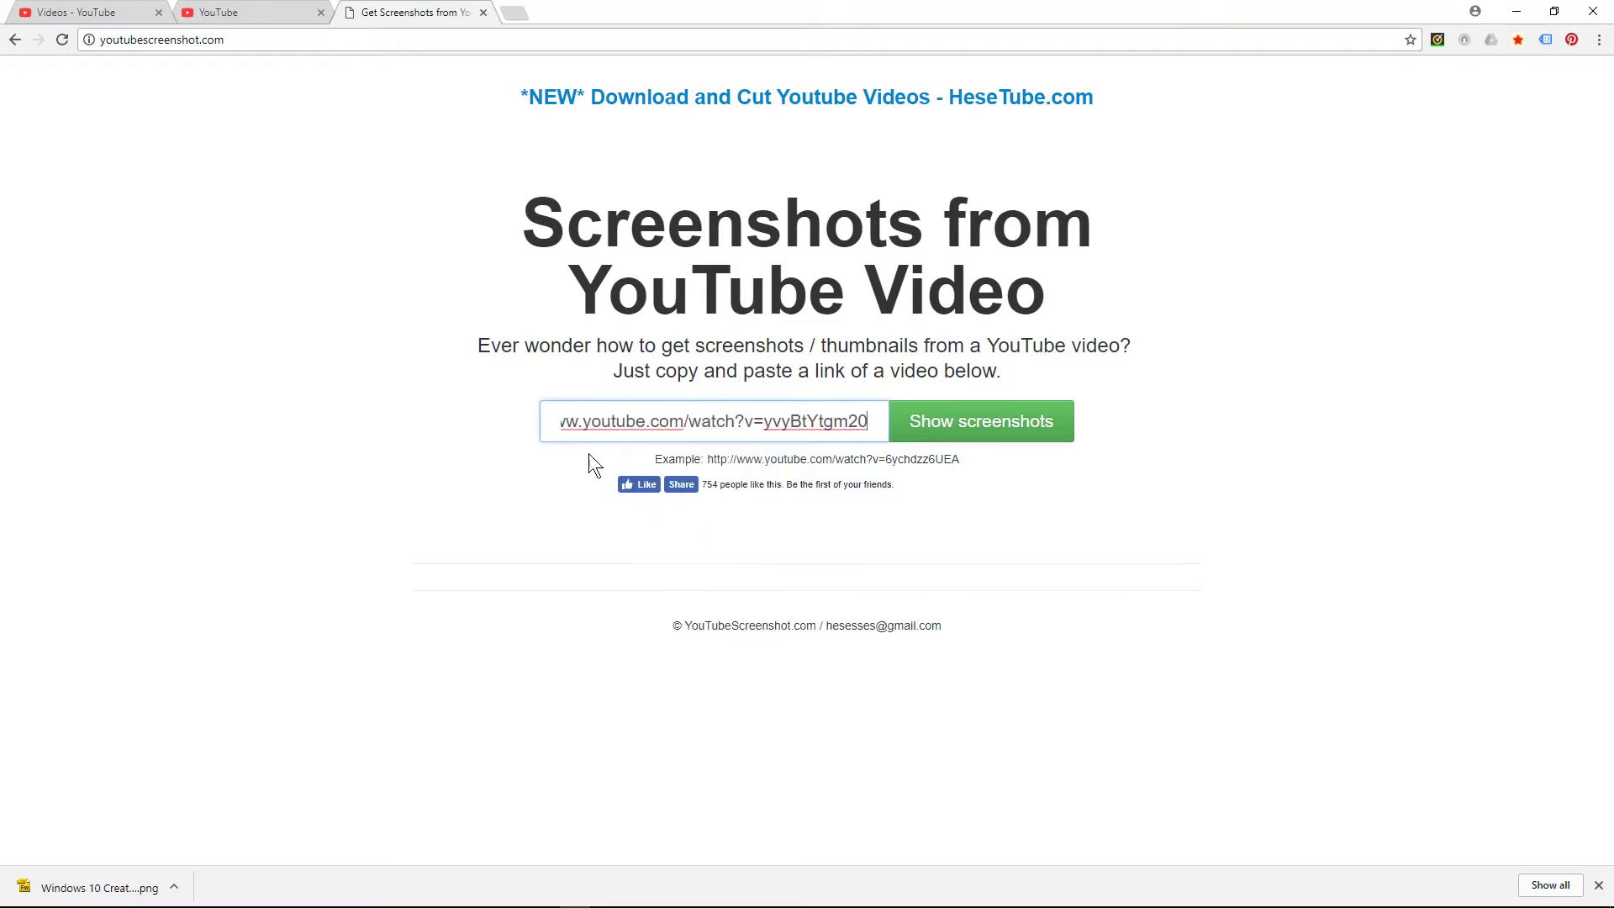
left_click(971, 422)
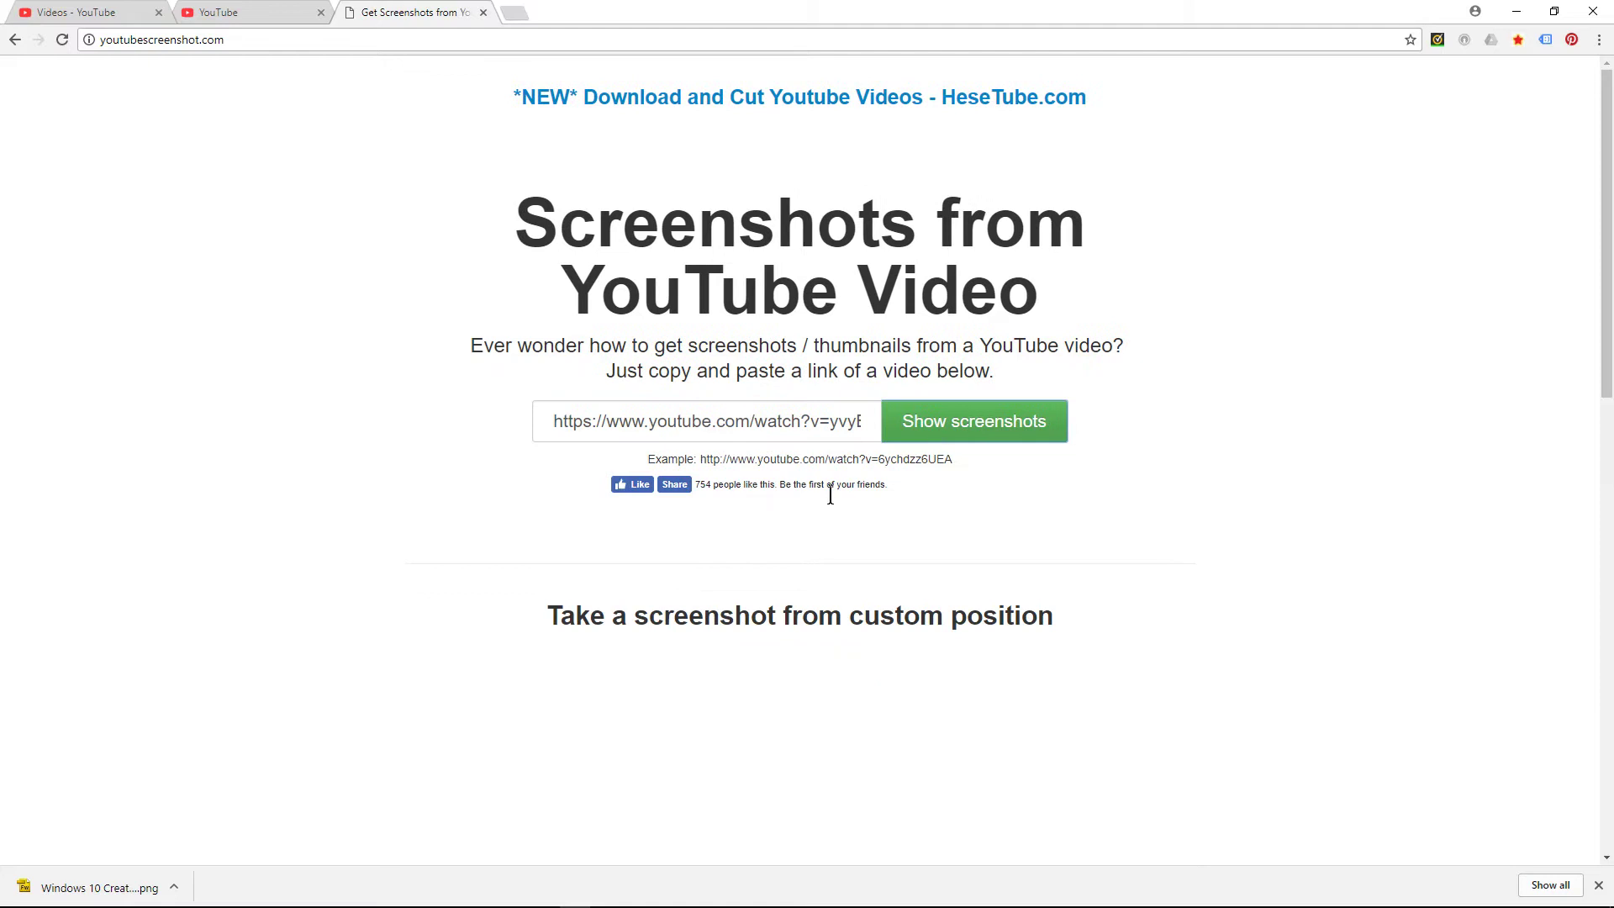
scroll(824, 501, "down", 1)
scroll(731, 467, "down", 3)
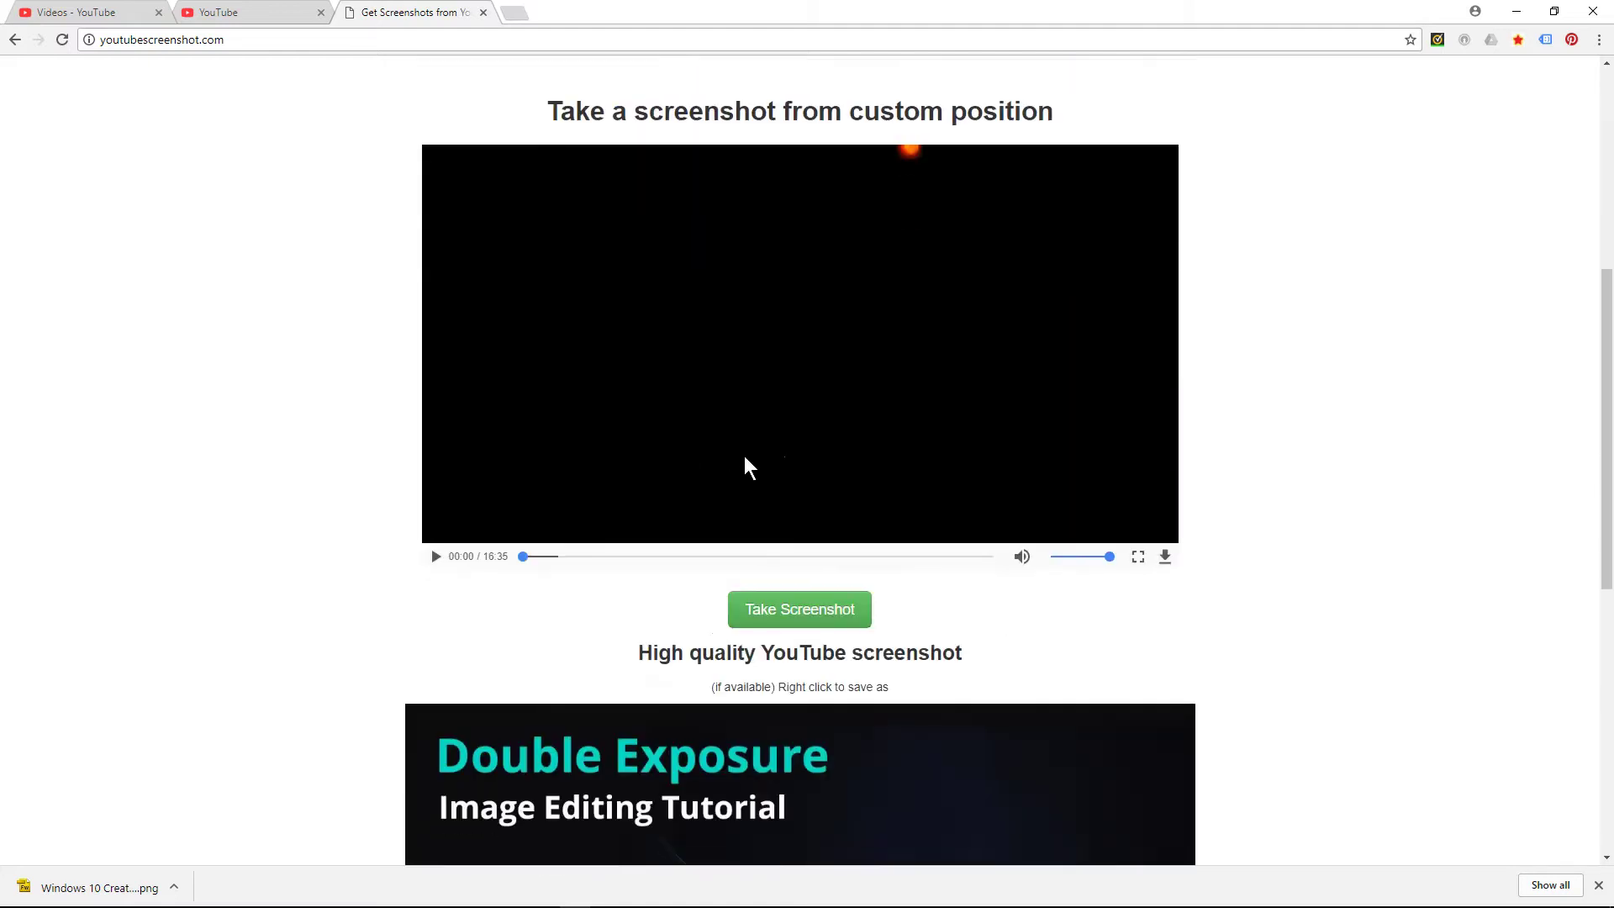
scroll(783, 470, "down", 4)
scroll(1025, 469, "down", 2)
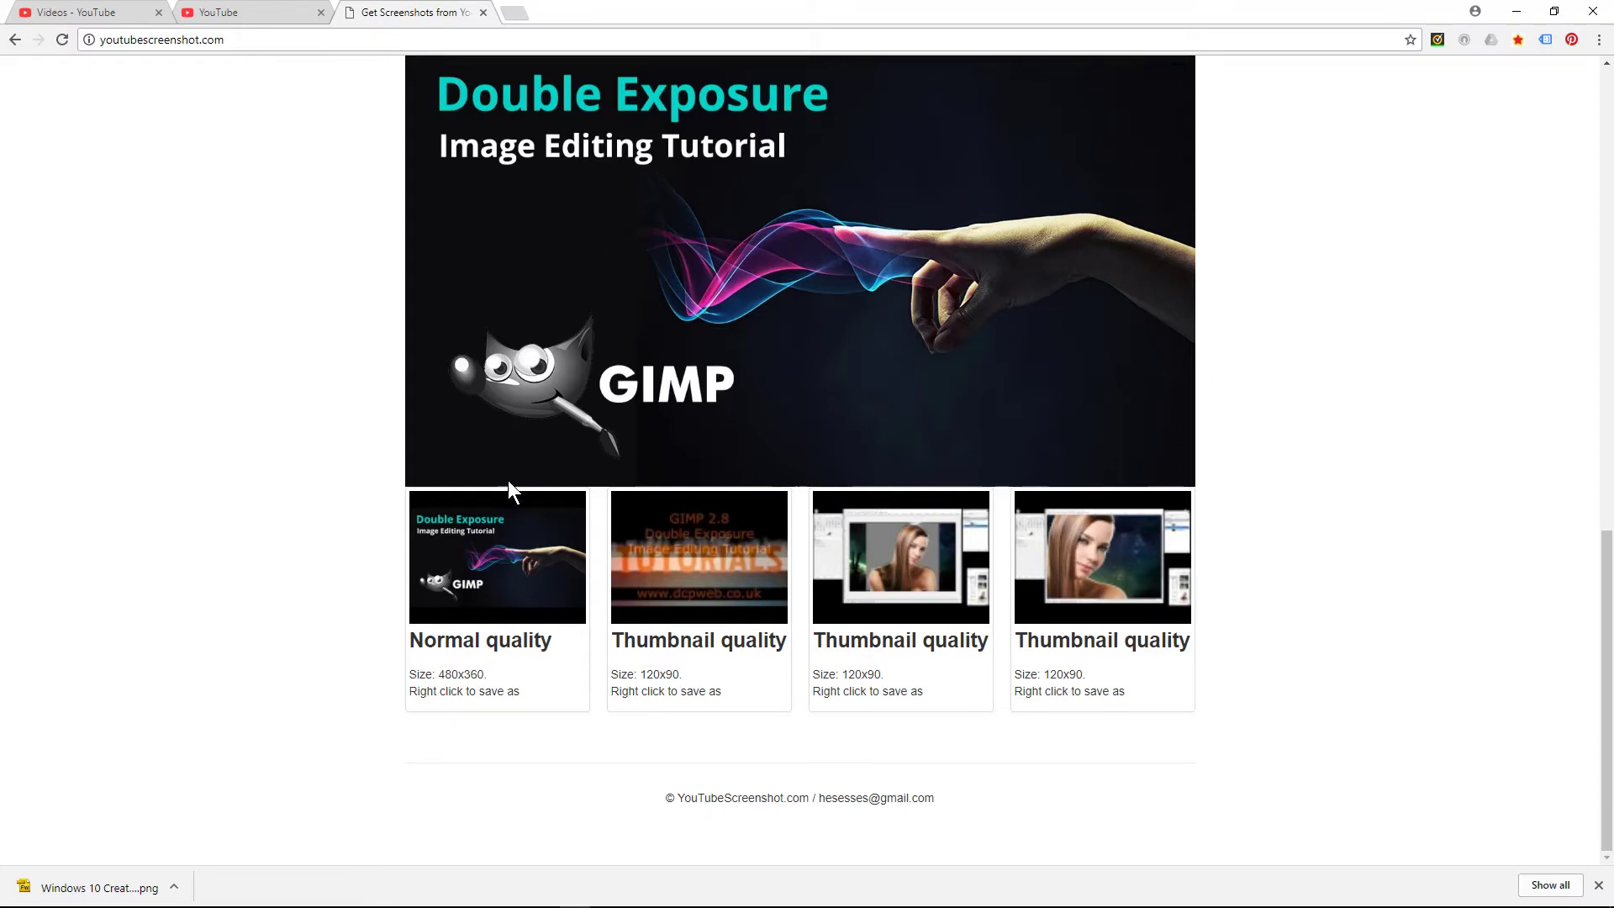
scroll(890, 456, "up", 3)
mouse_move(800, 665)
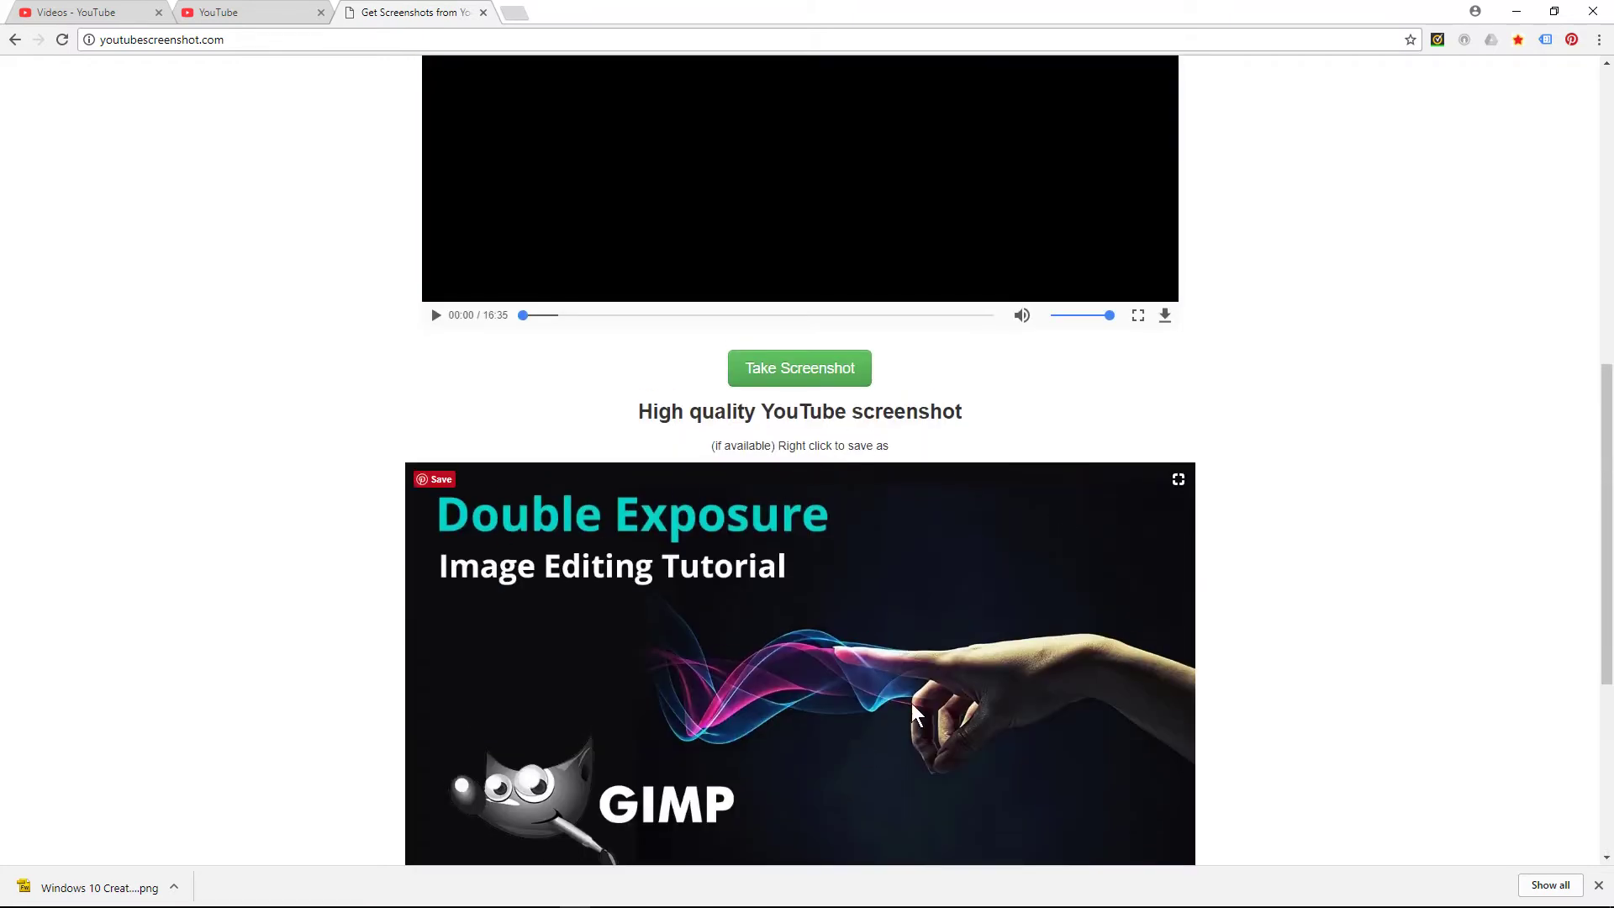
scroll(914, 714, "down", 1)
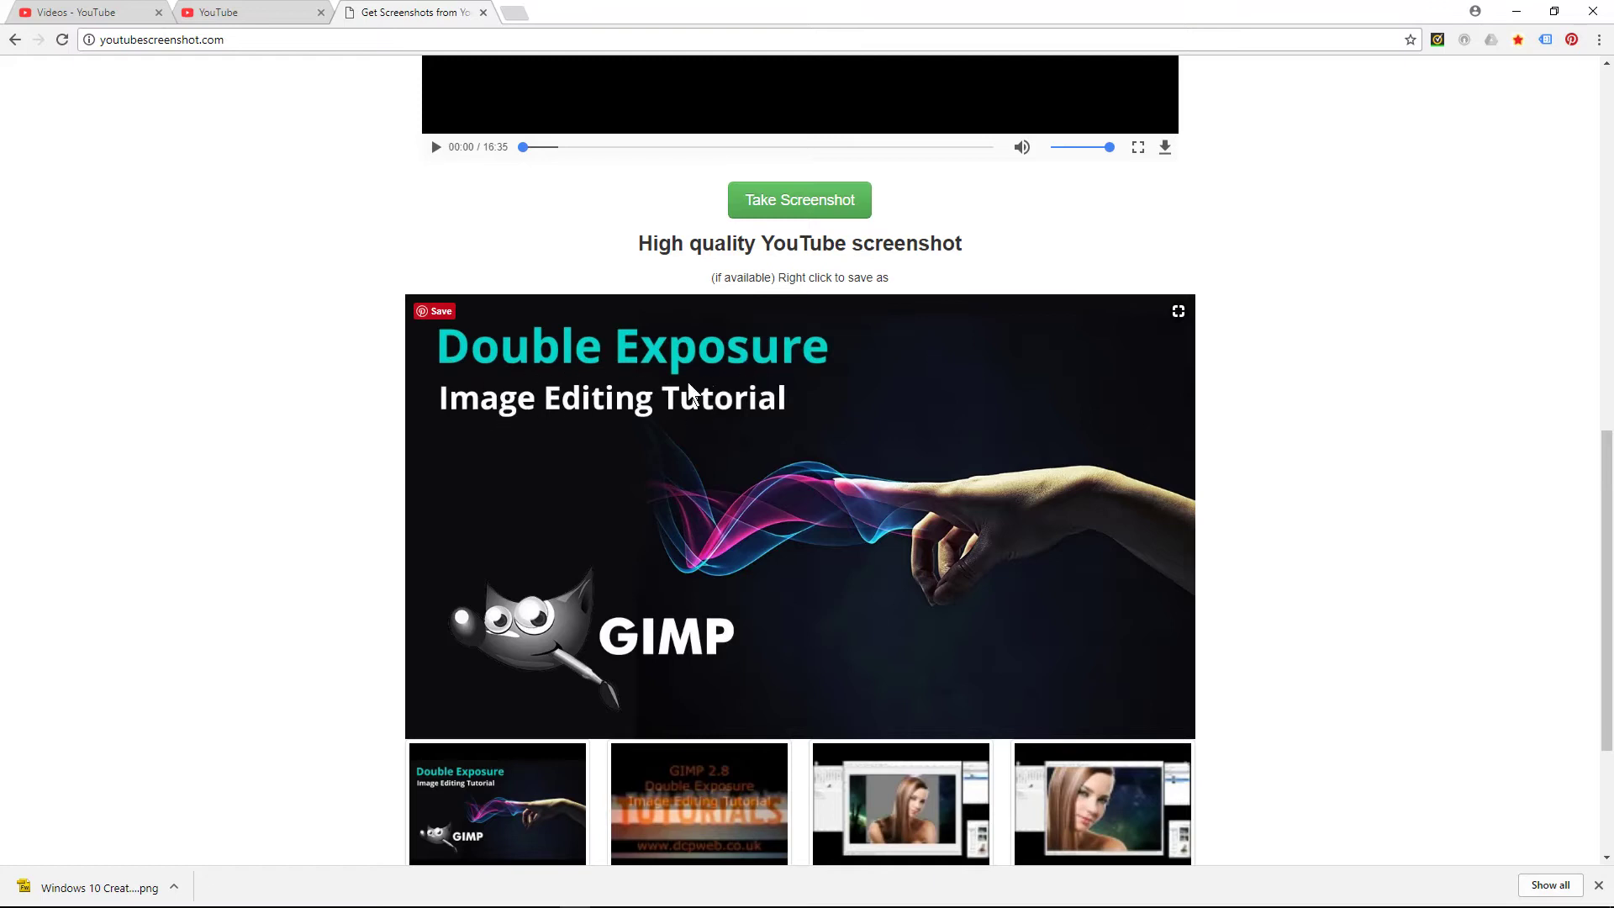
scroll(818, 557, "up", 5)
scroll(758, 505, "down", 1)
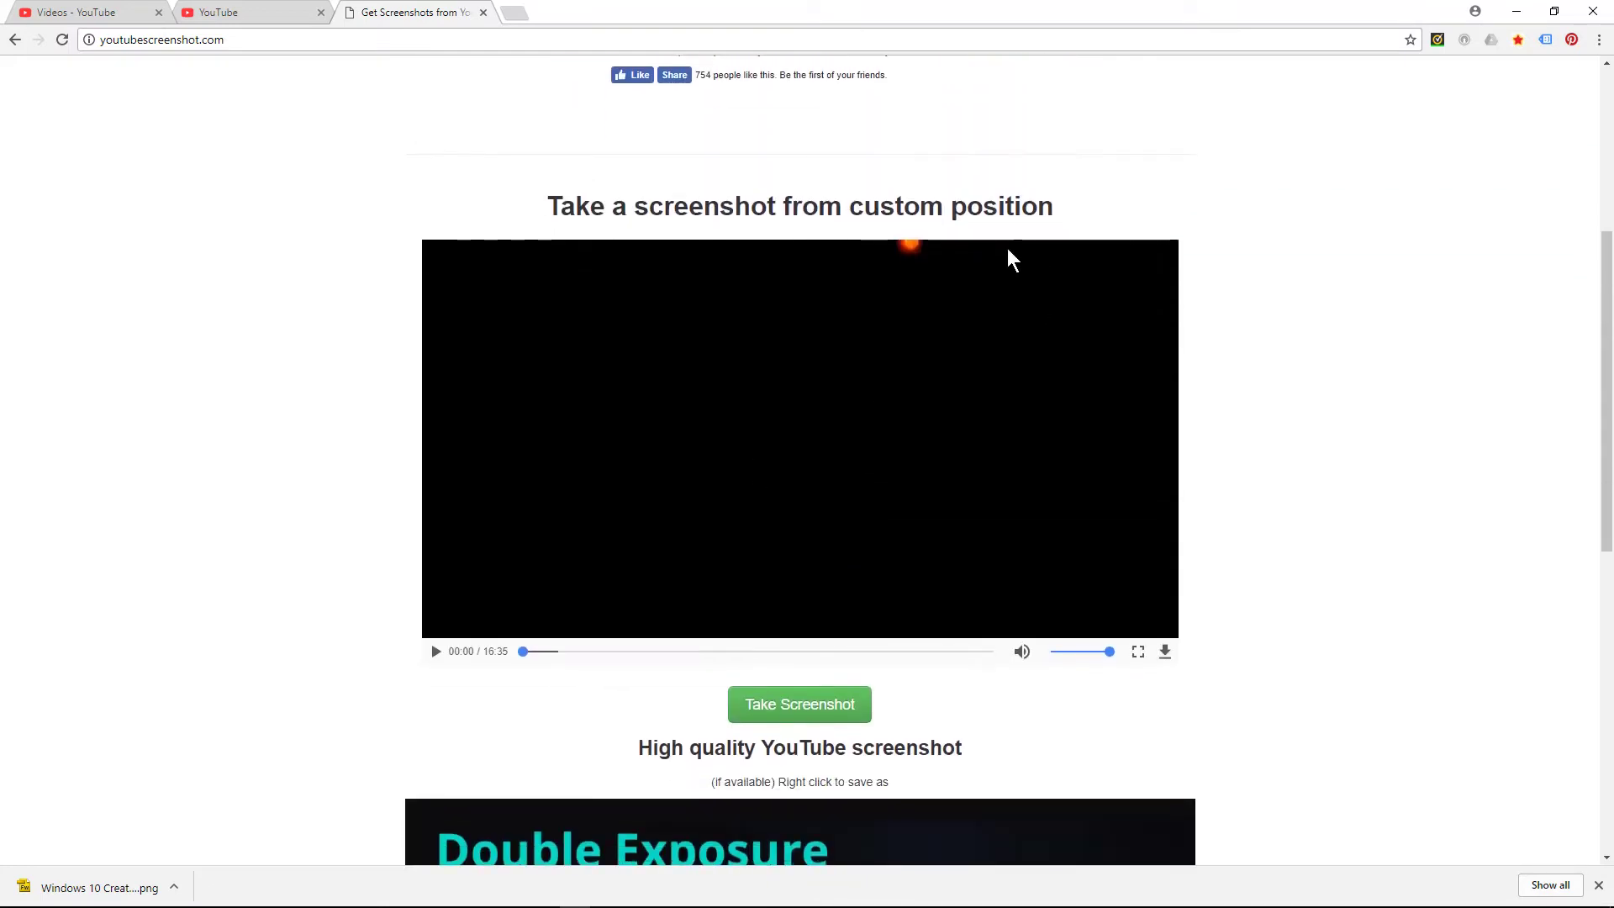
Step: Seek to about 16:09 and capture a 1280×720 frame of the finished artwork
left_click_drag(523, 653, 984, 653)
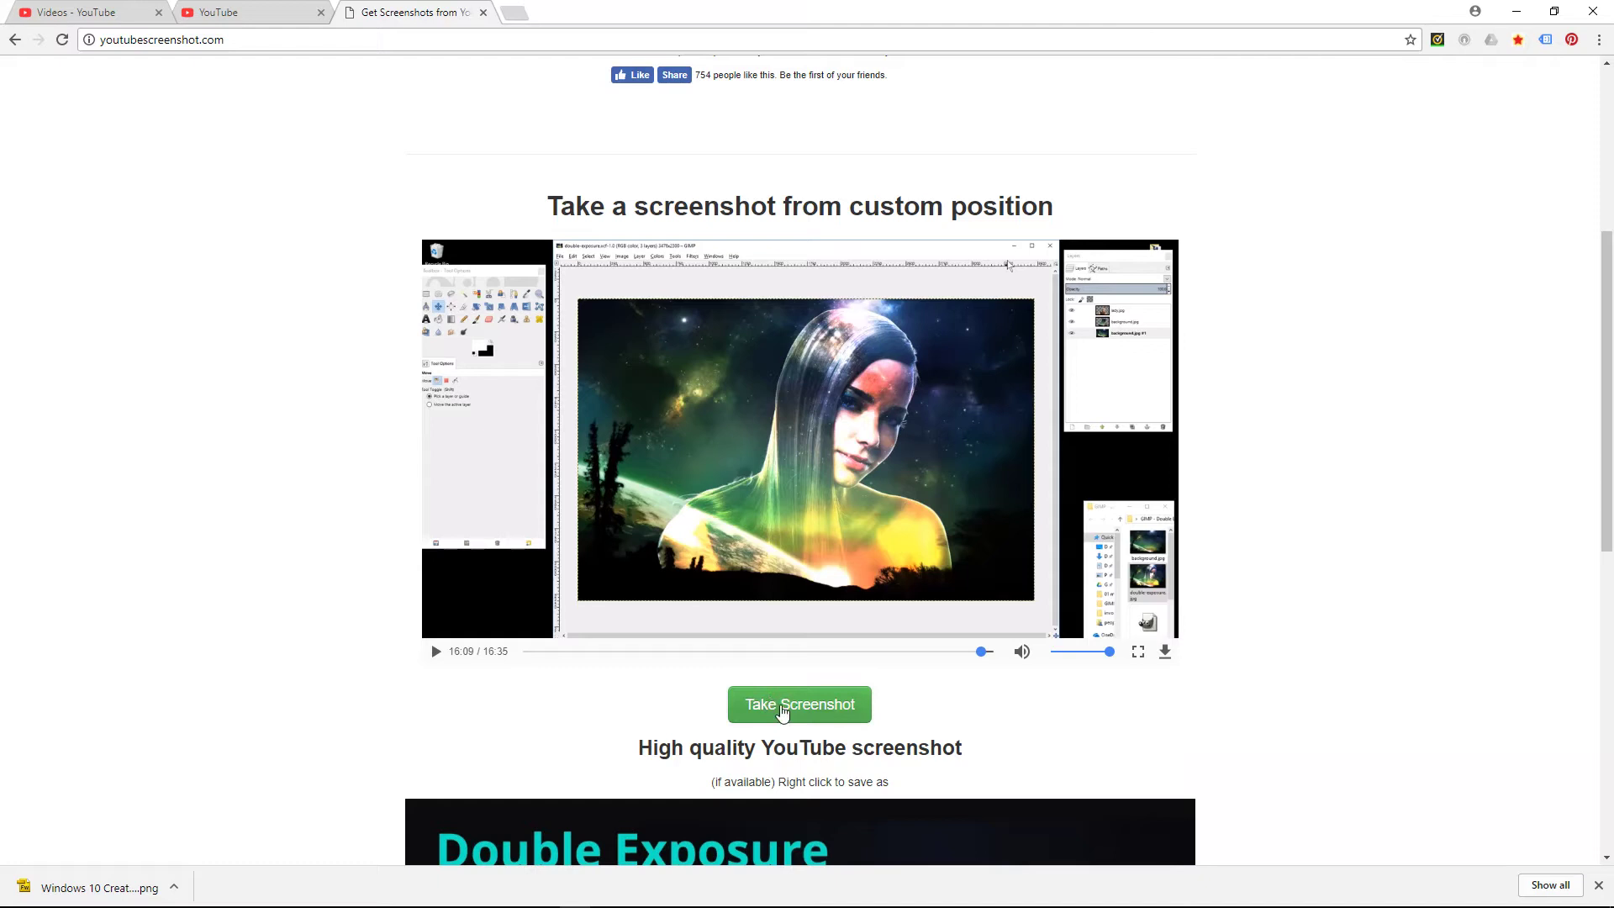
left_click(782, 713)
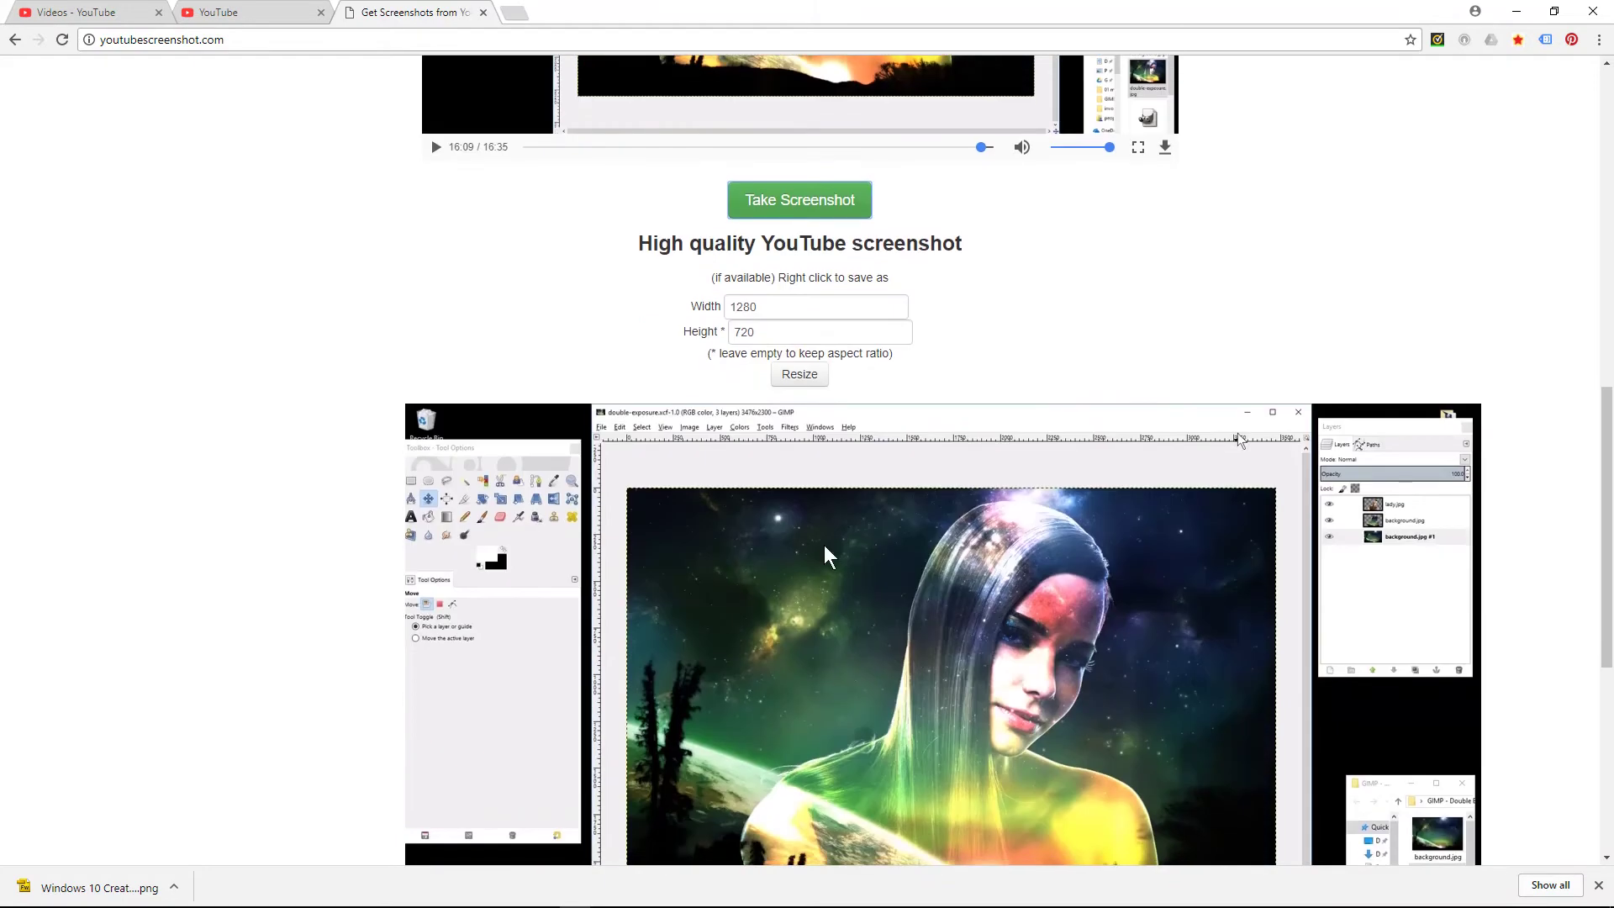
scroll(798, 207, "down", 2)
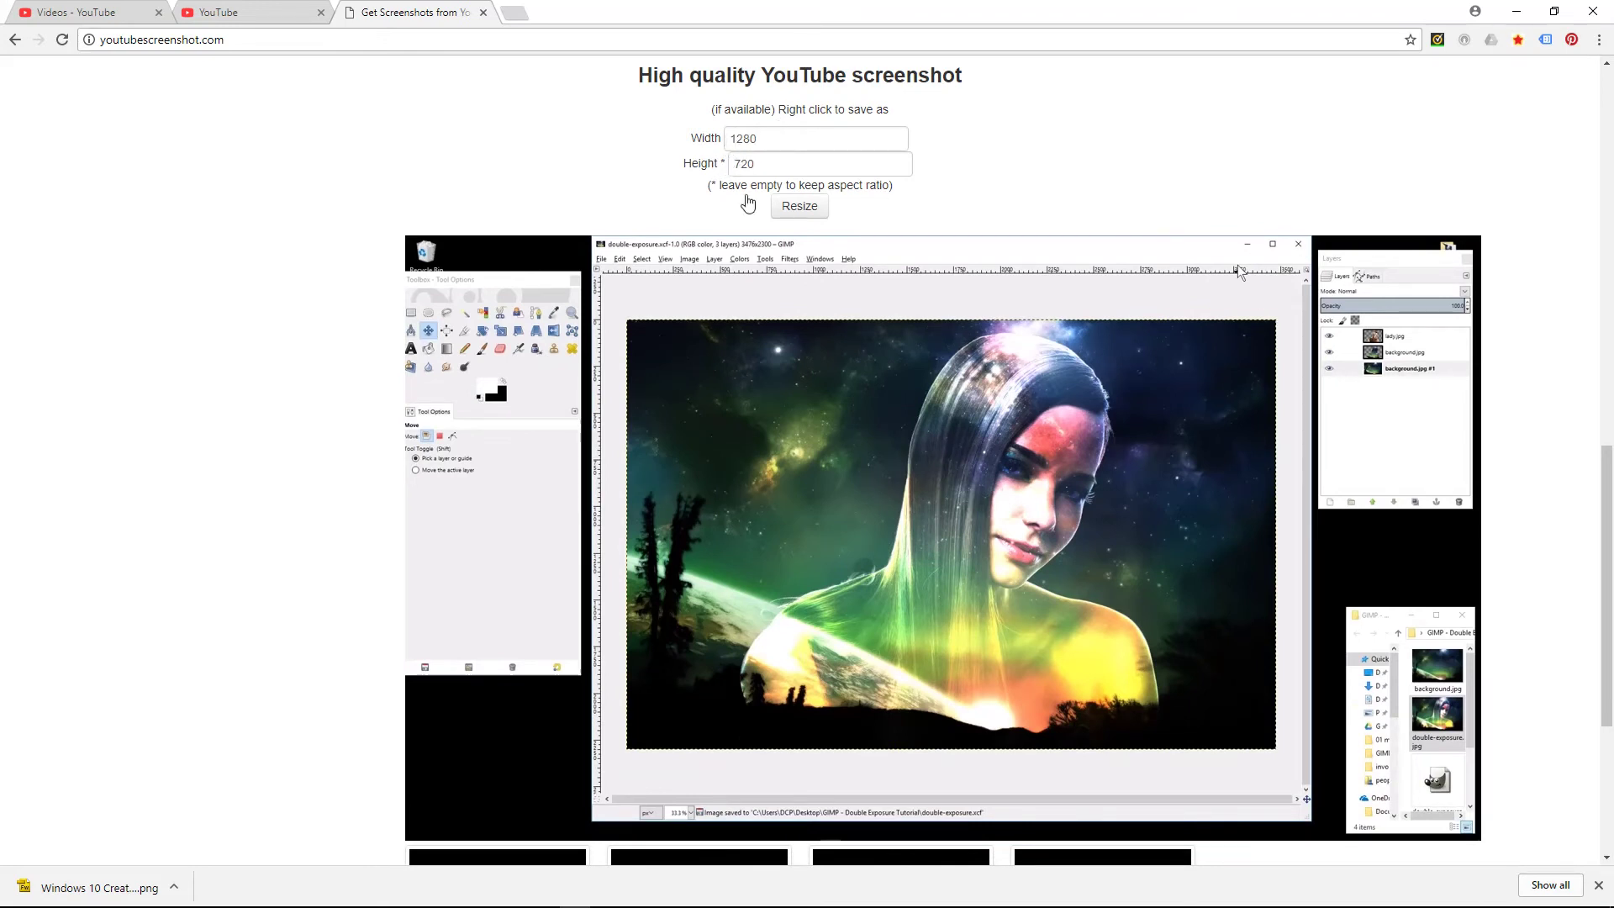
scroll(797, 487, "down", 2)
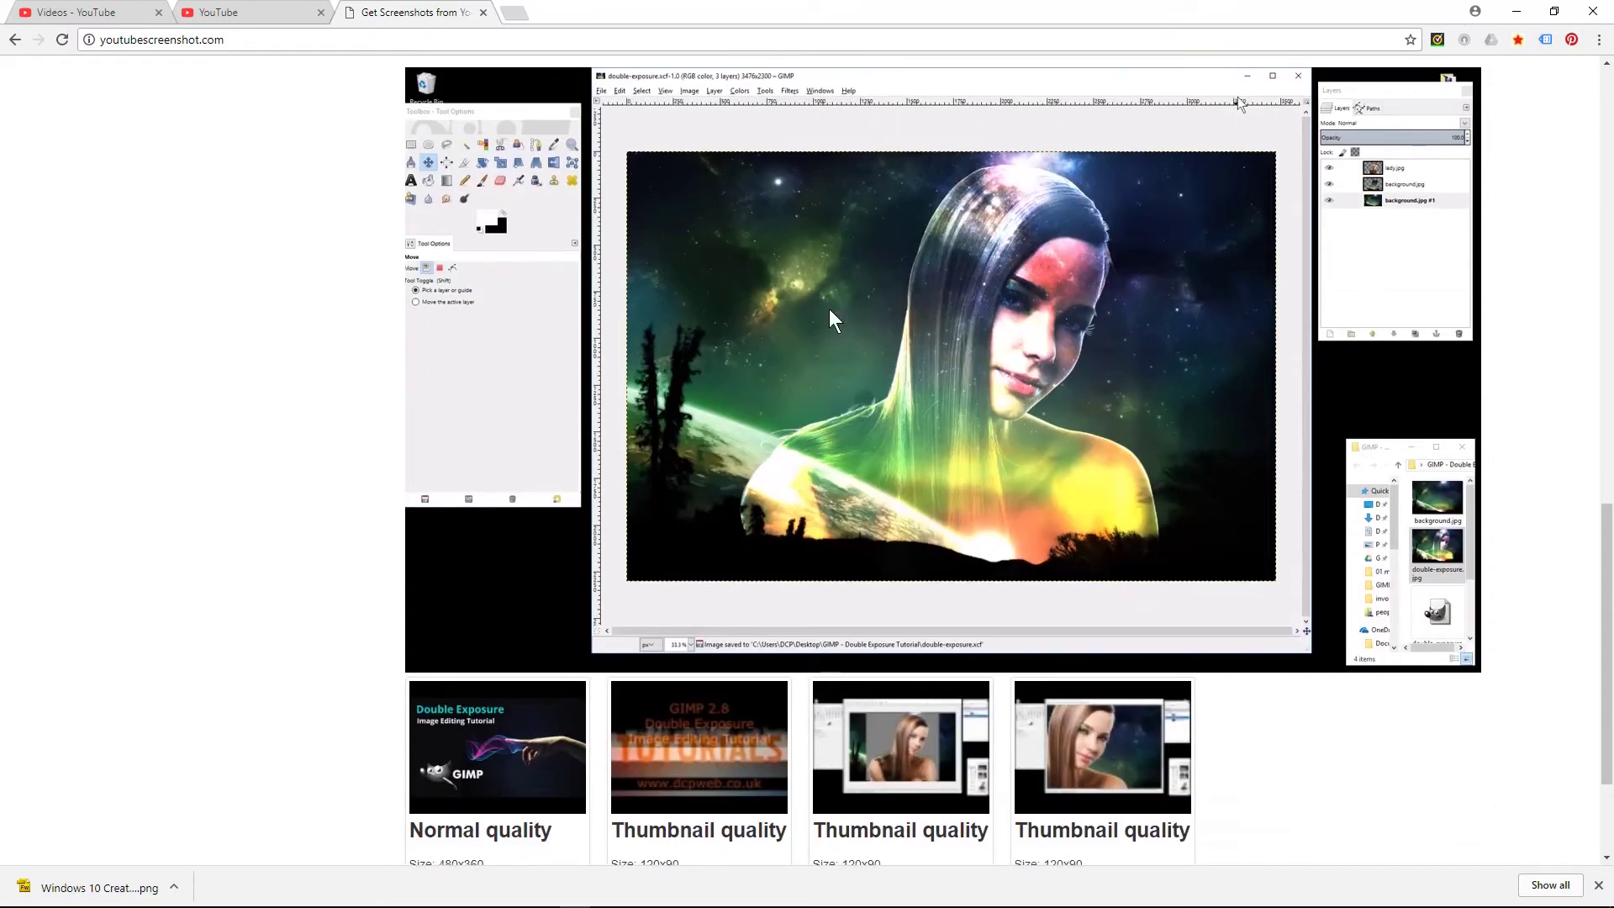
scroll(798, 324, "up", 2)
Step: Copy the video's title from its Creator Studio edit page
right_click(883, 467)
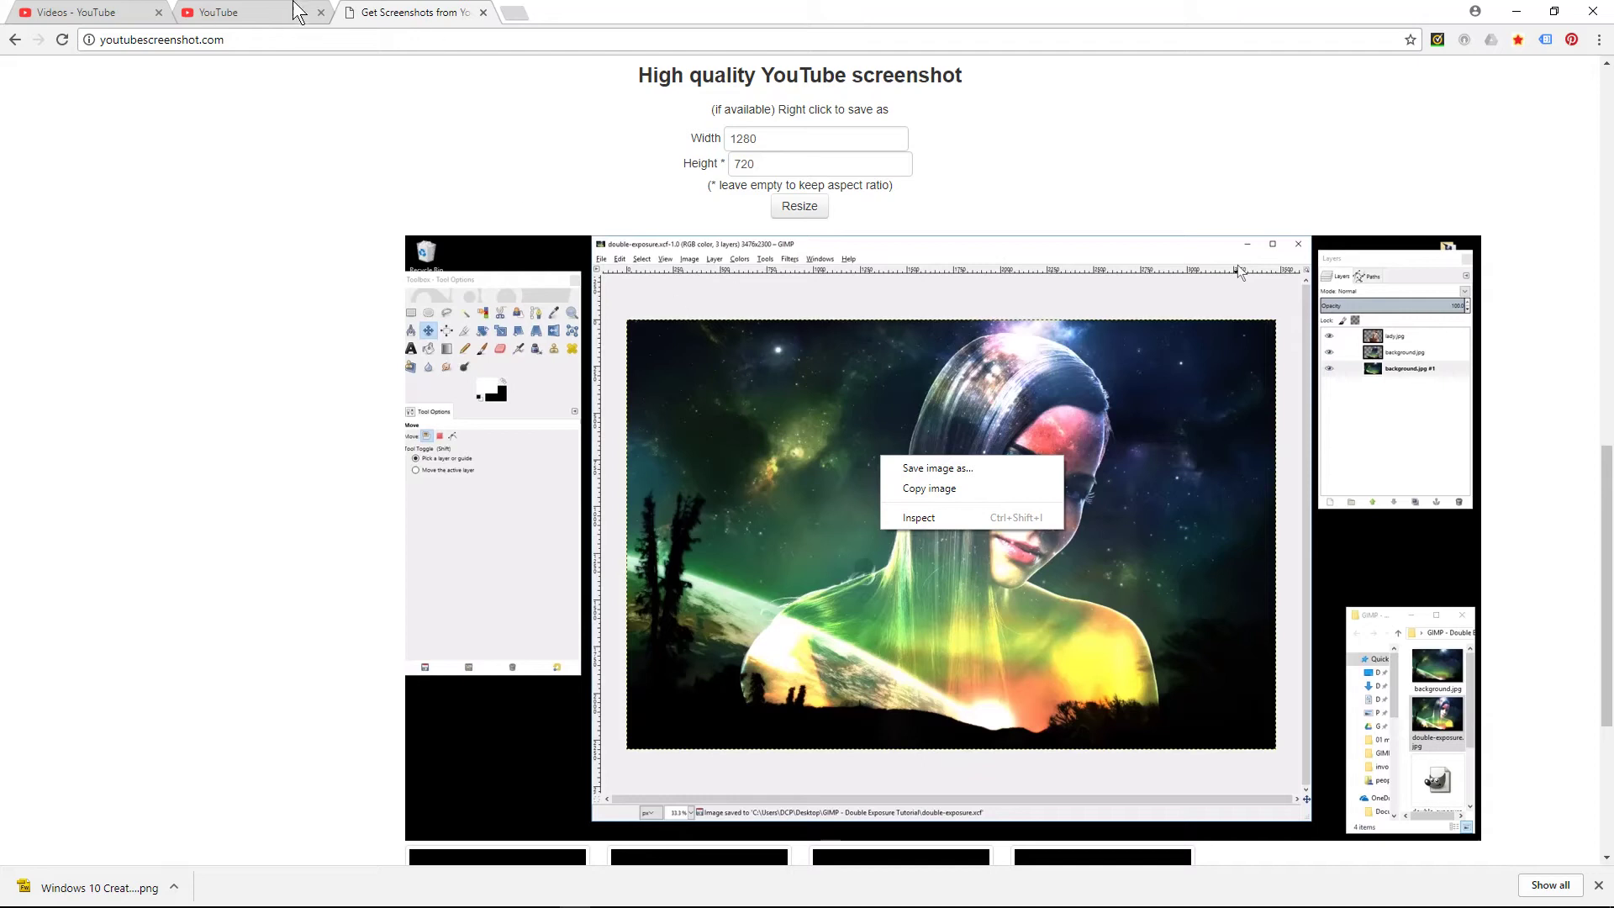
left_click(299, 11)
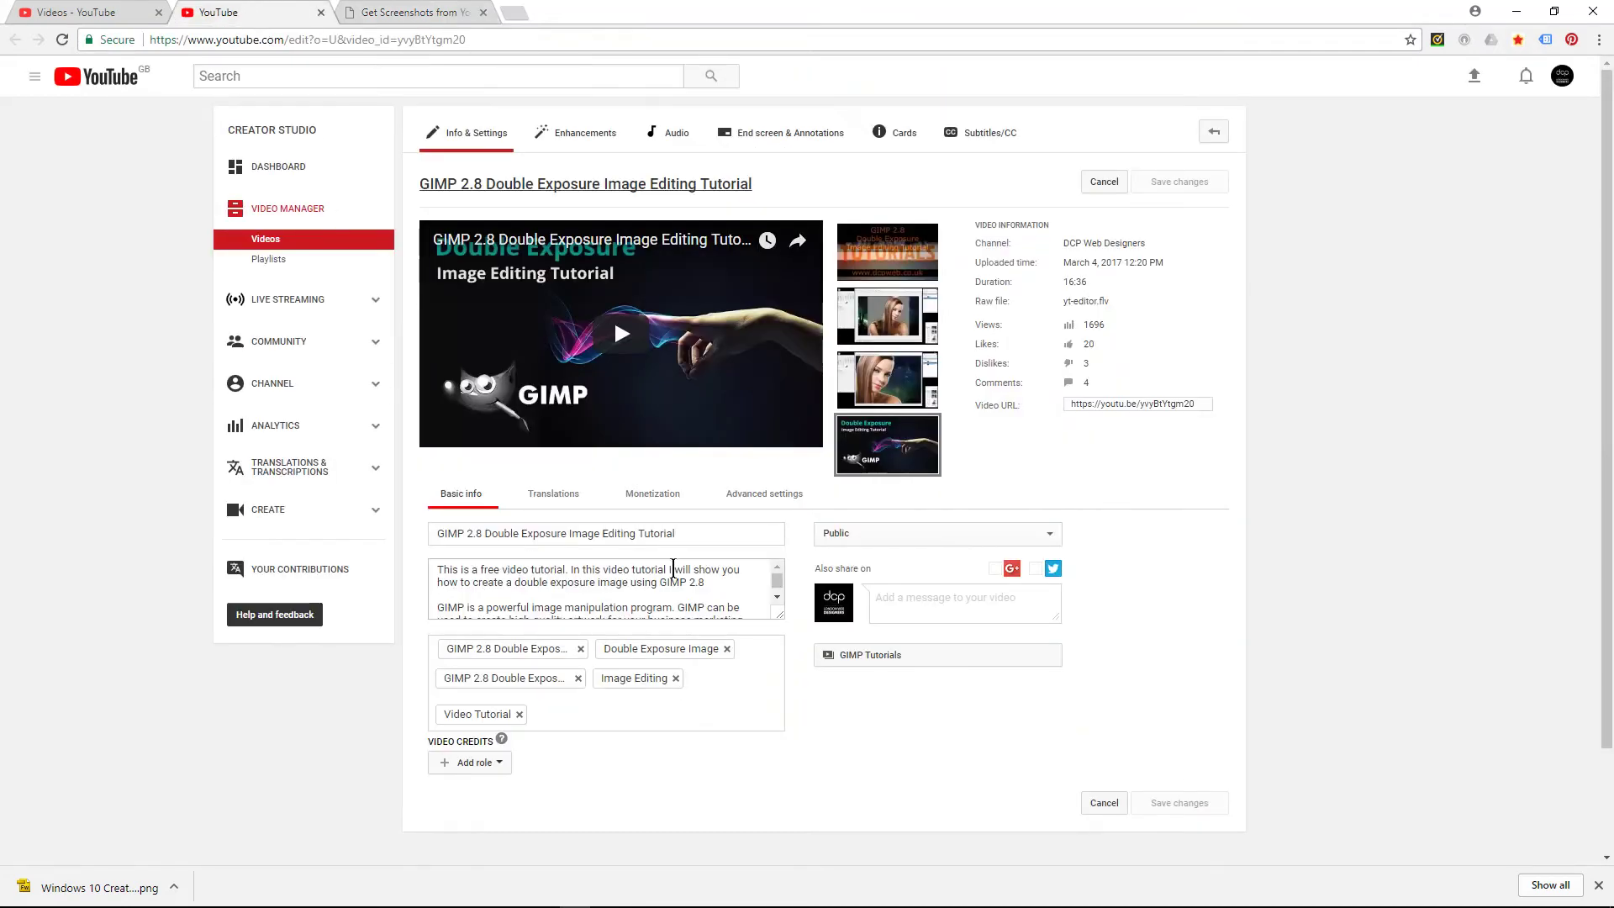
left_click_drag(677, 533, 436, 534)
right_click(494, 538)
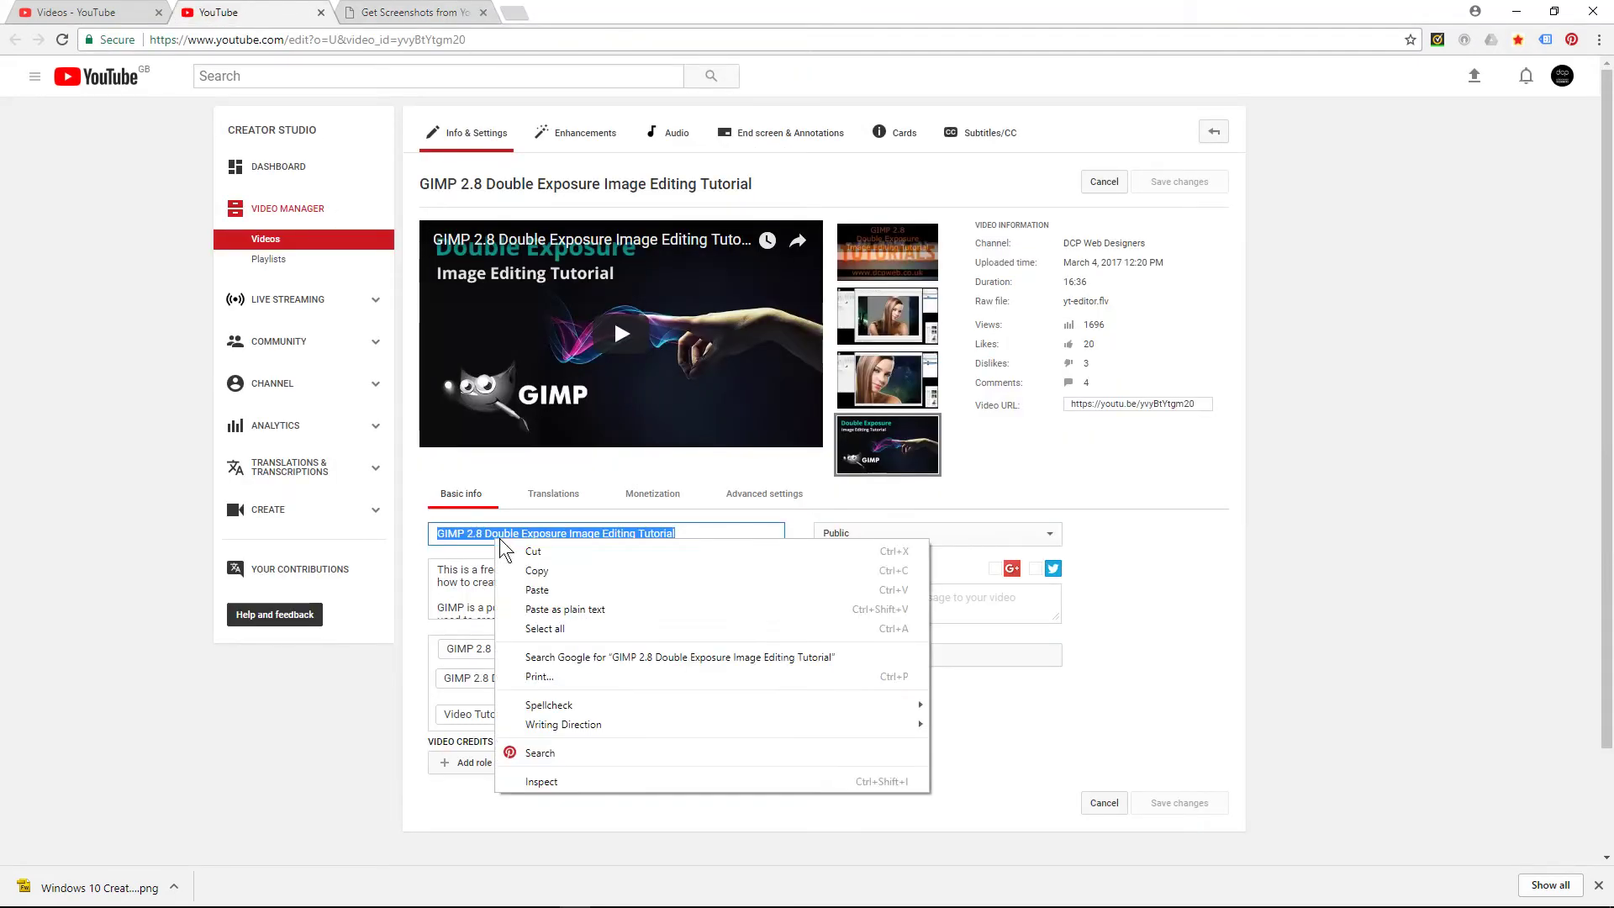
left_click(536, 571)
Step: Save the screenshot as 'GIMP 2.8 Double Exposure Image Editing Tutorial' PNG
left_click(417, 13)
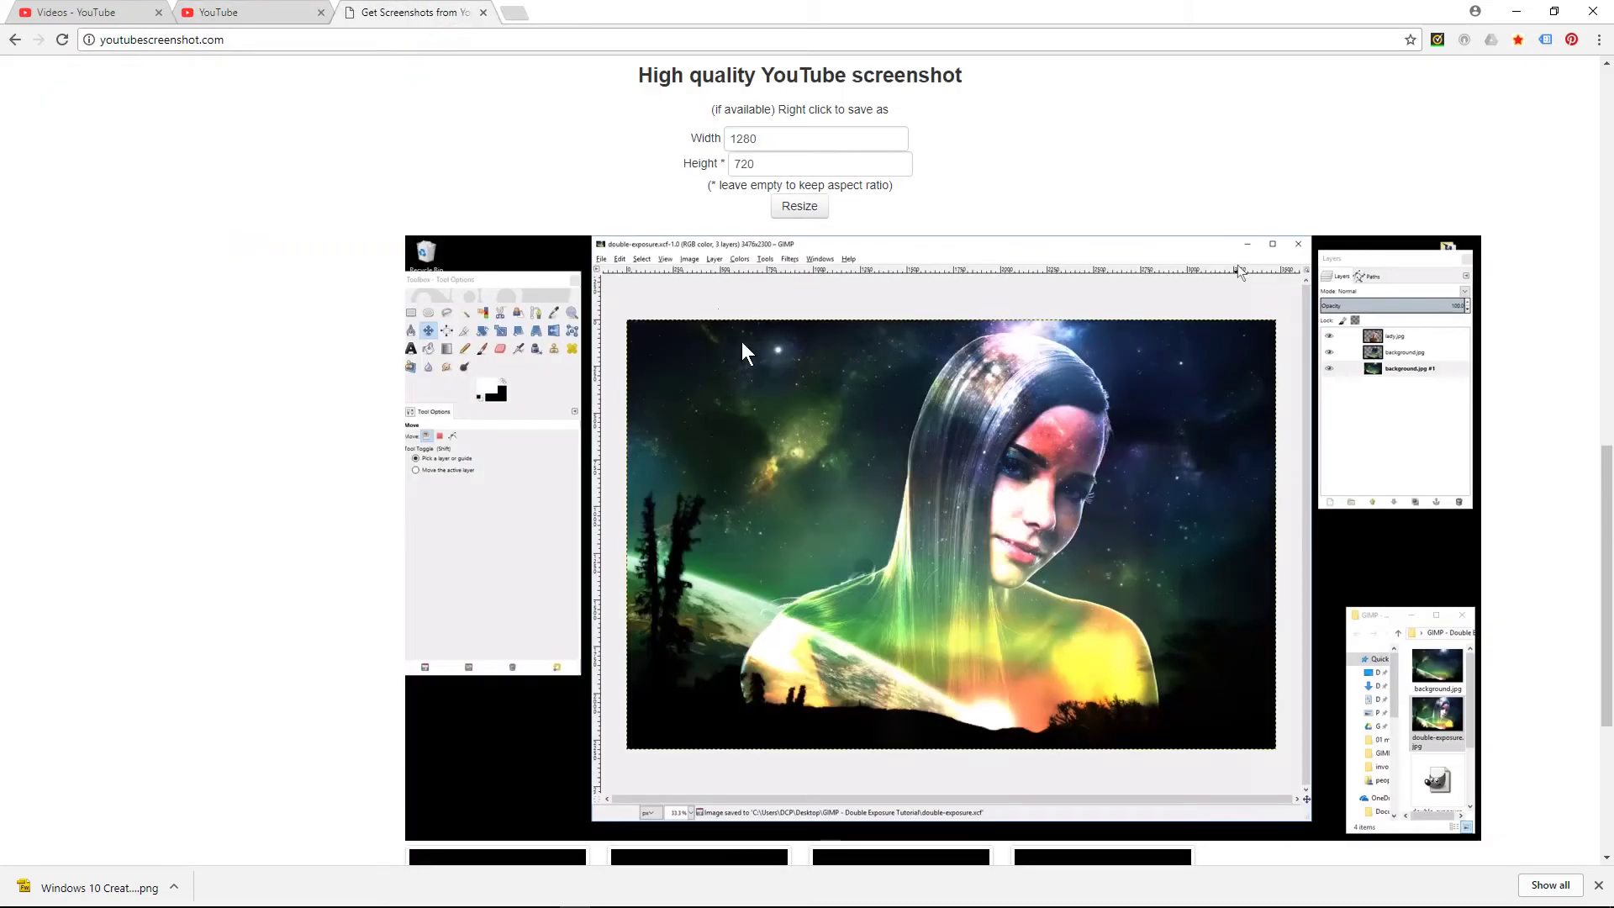
right_click(758, 348)
left_click(785, 362)
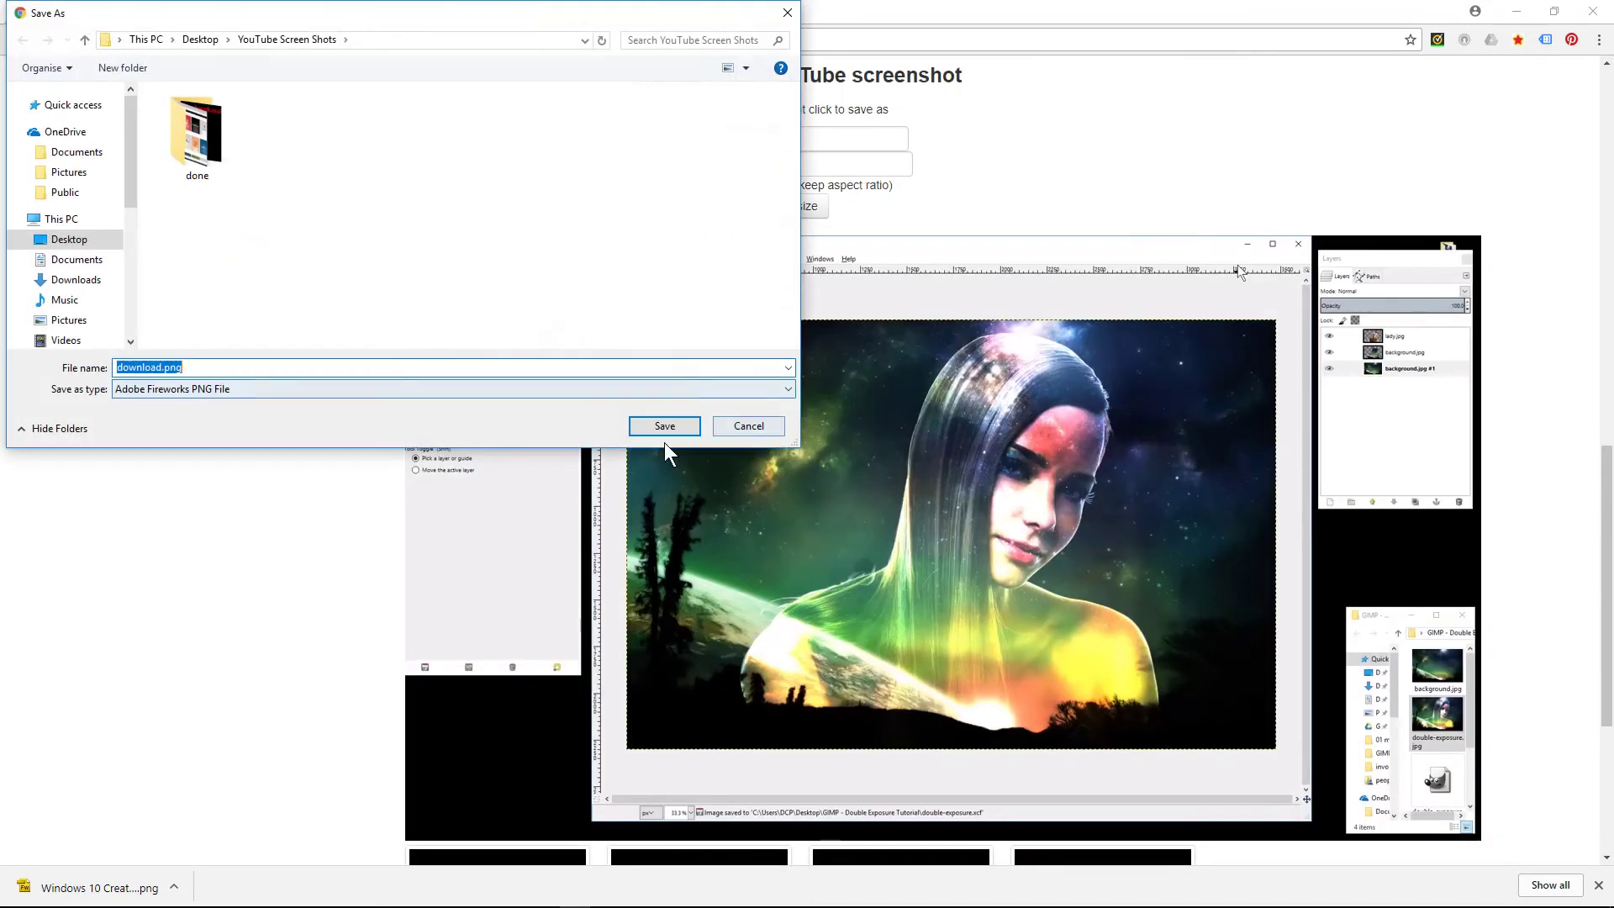
key("ctrl+v")
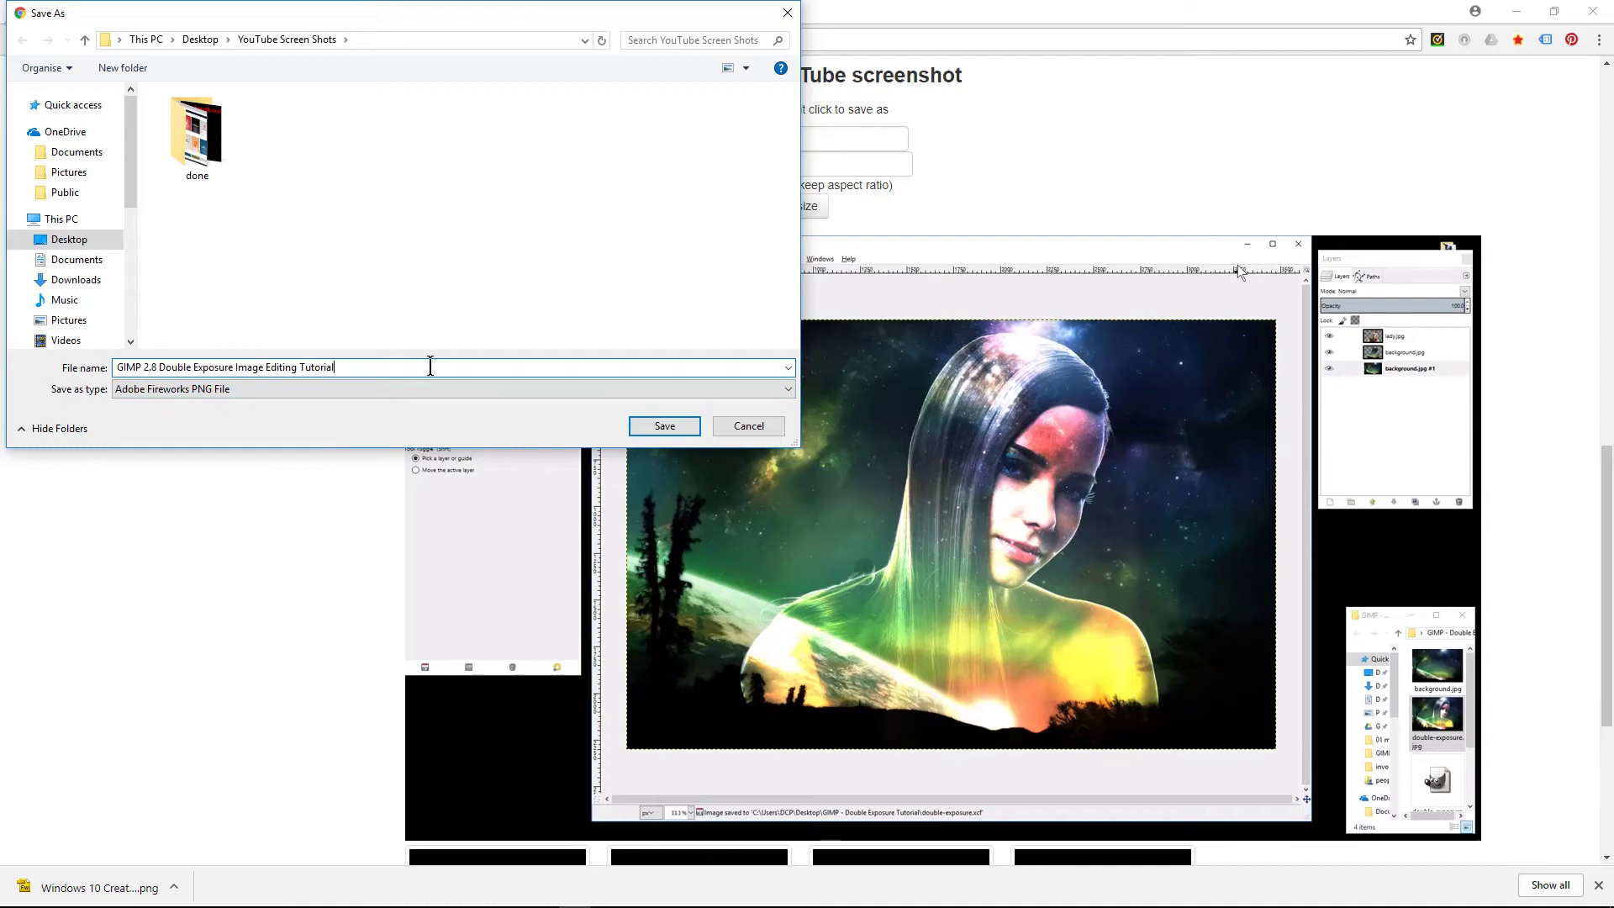
left_click(663, 426)
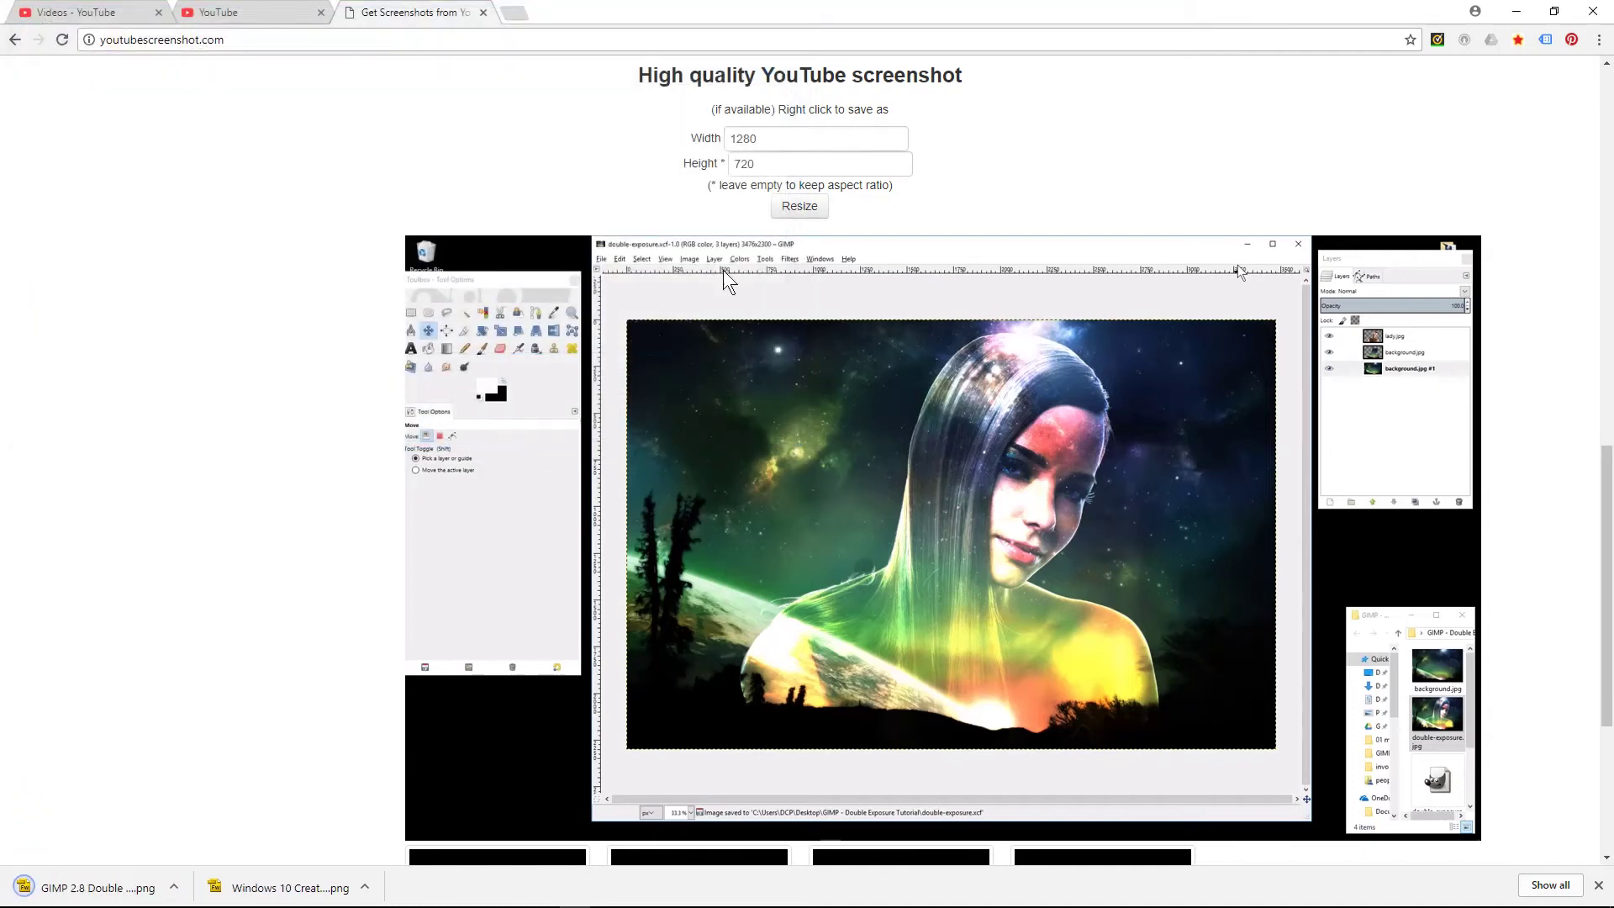
Step: Upload the saved GIMP screenshot as the custom thumbnail and save the changes
left_click(256, 18)
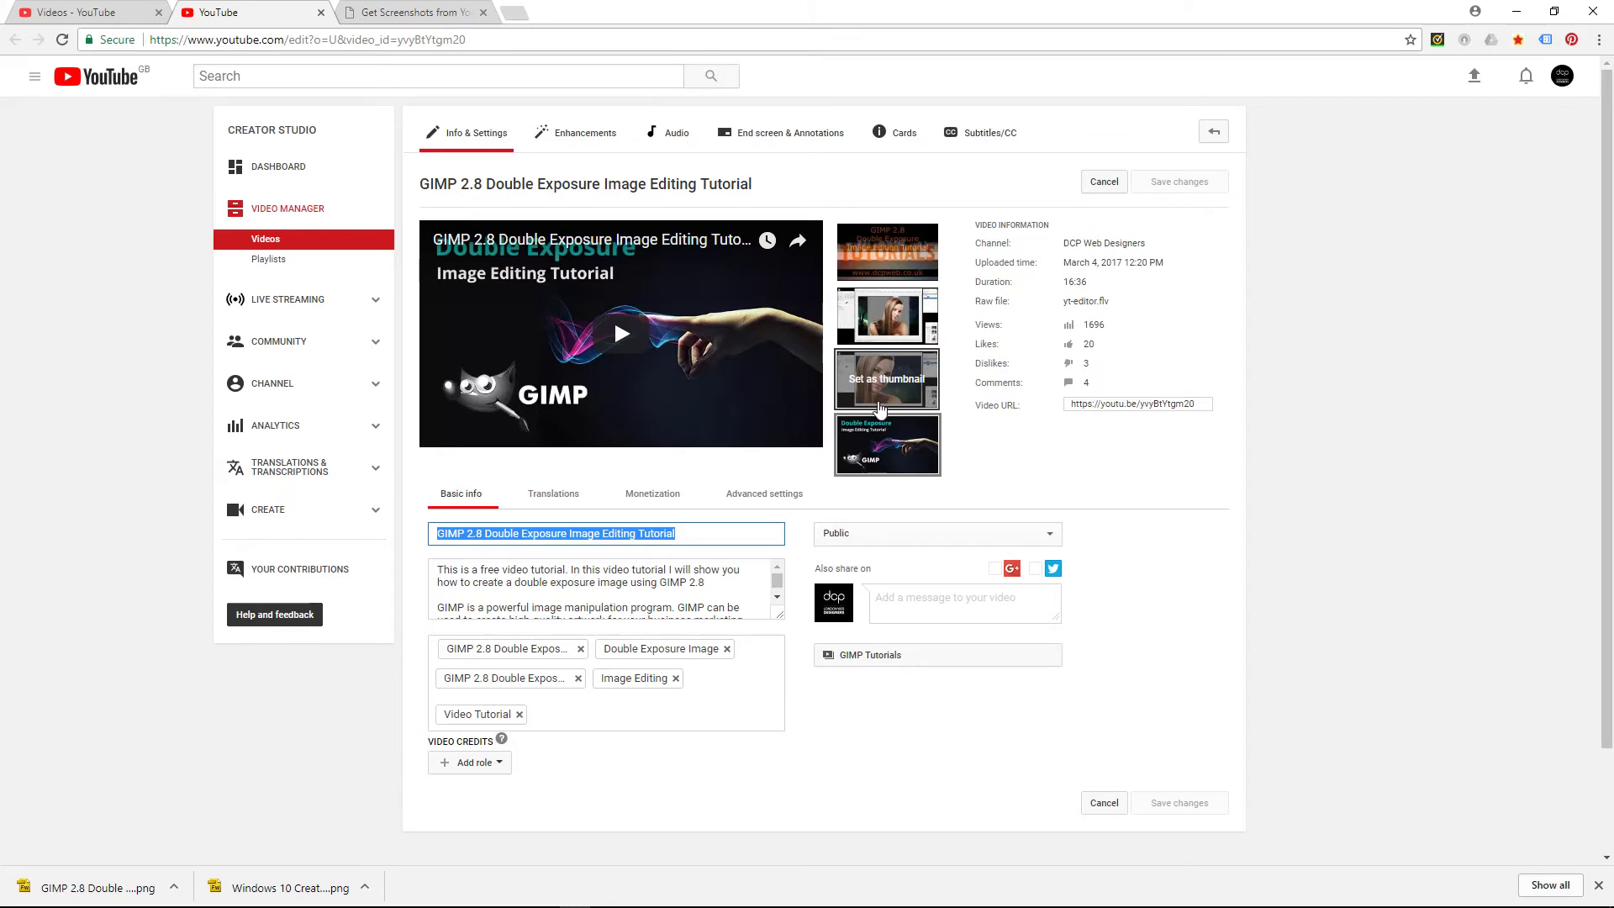
mouse_move(887, 444)
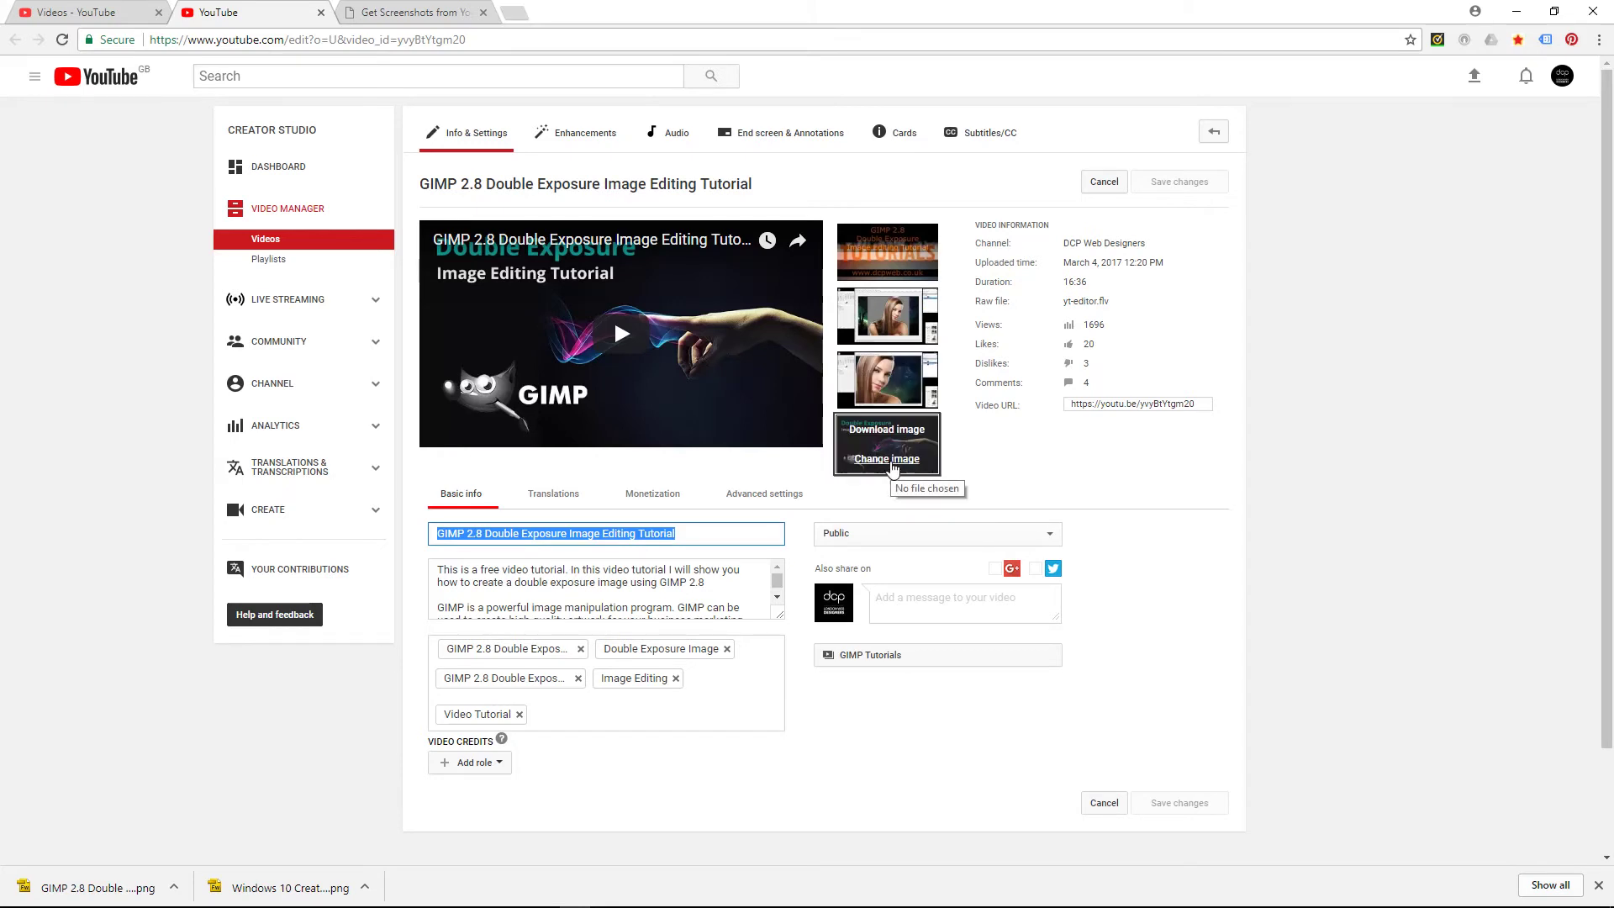
left_click(891, 460)
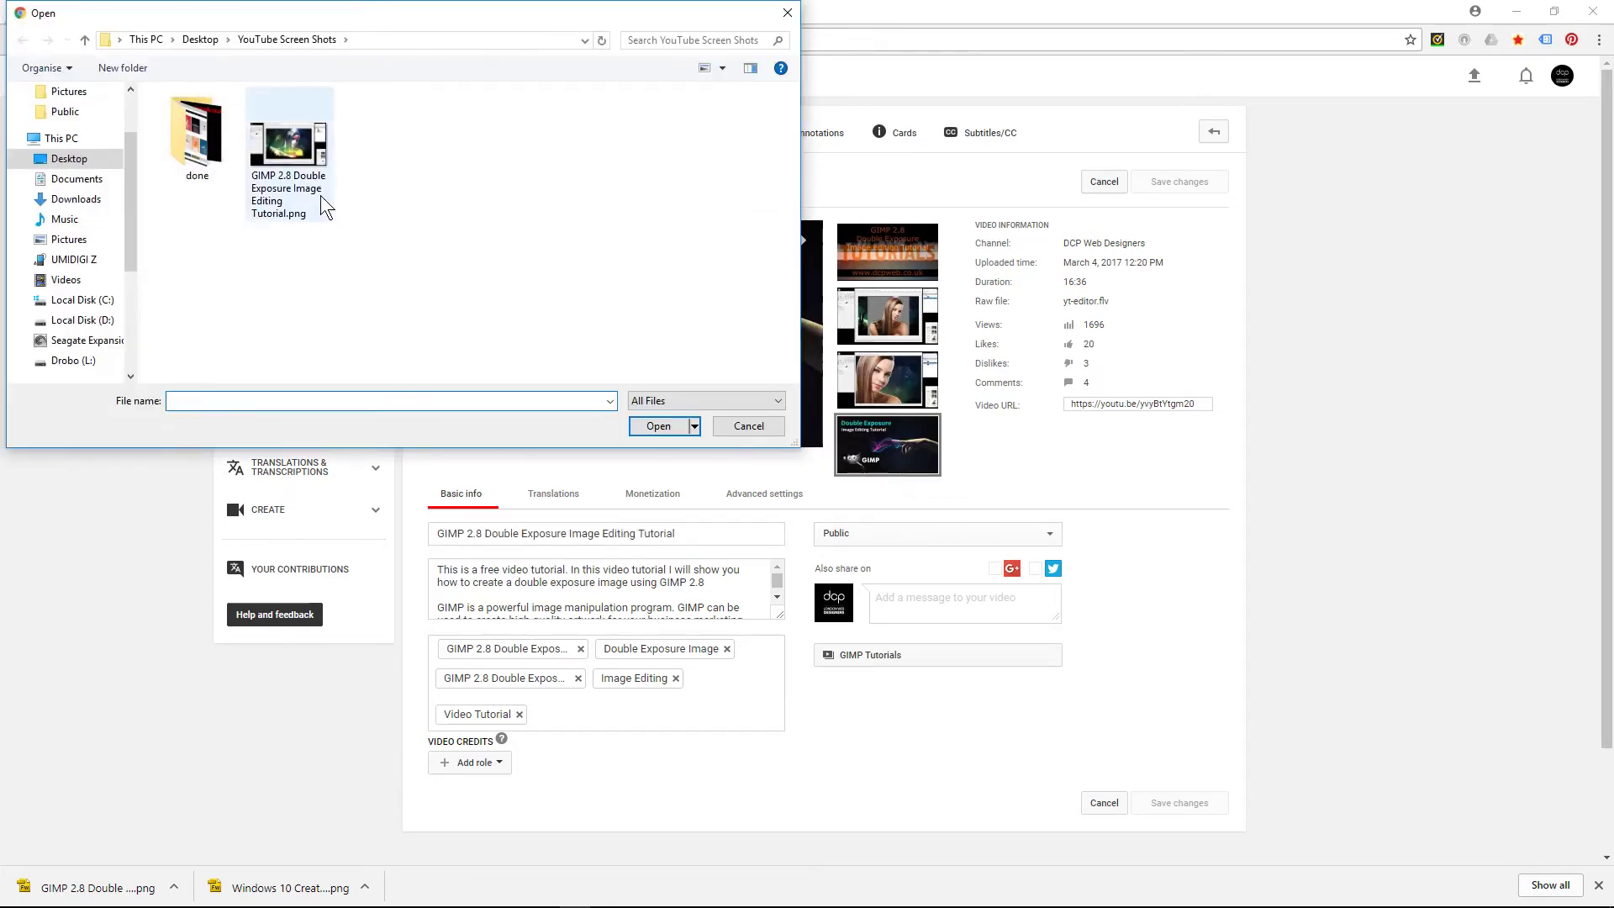
left_click(305, 148)
left_click(657, 426)
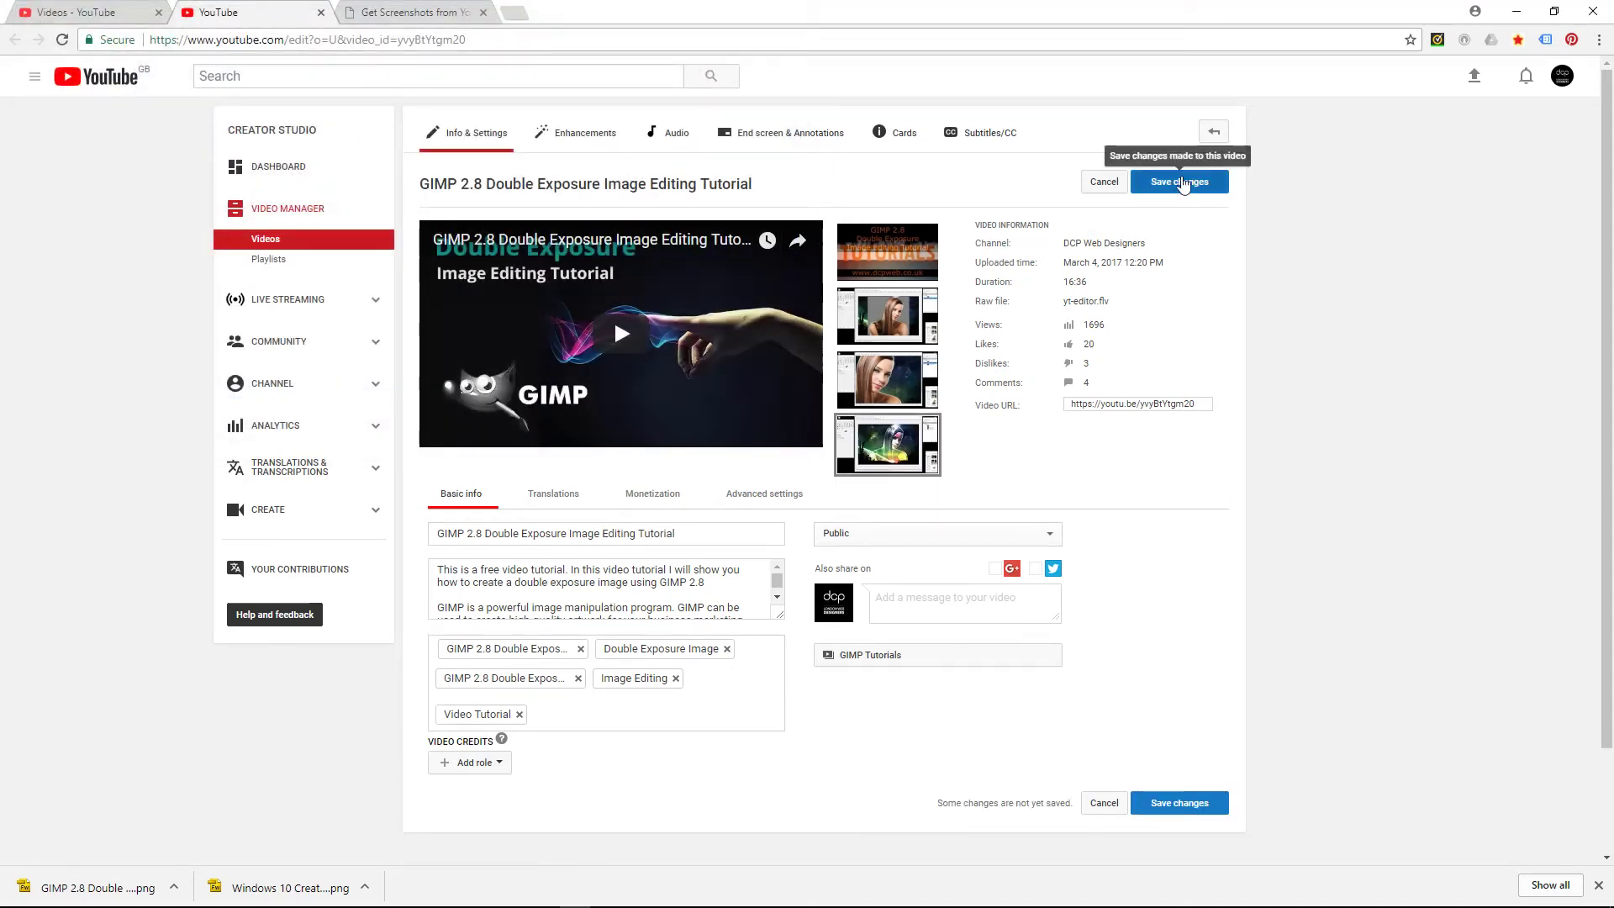
left_click(1183, 182)
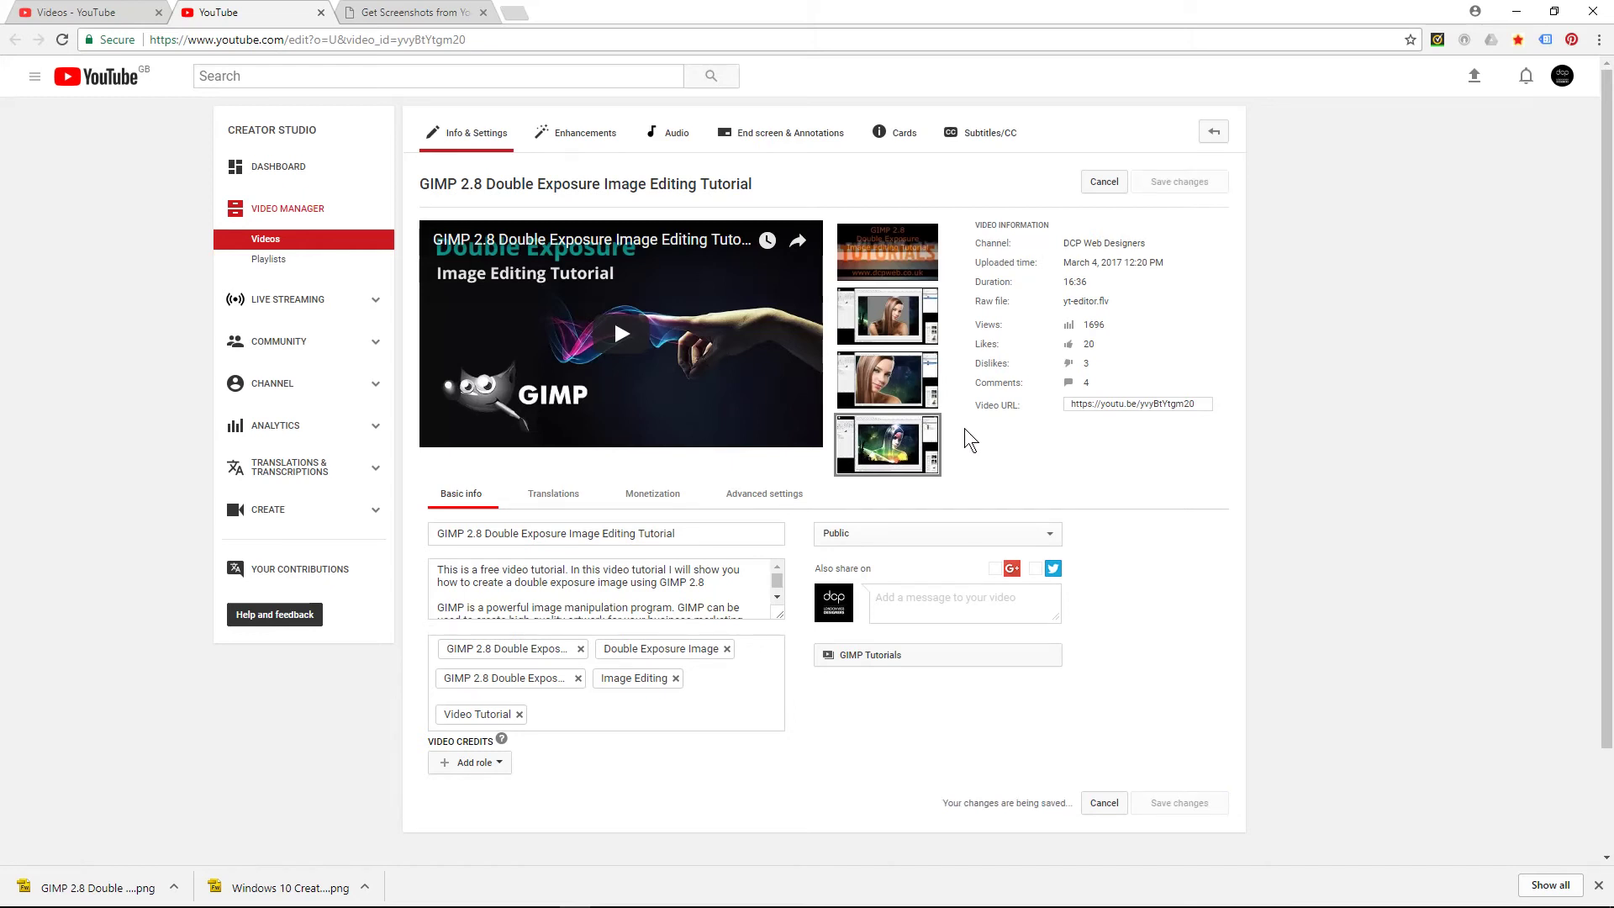
scroll(1017, 552, "down", 2)
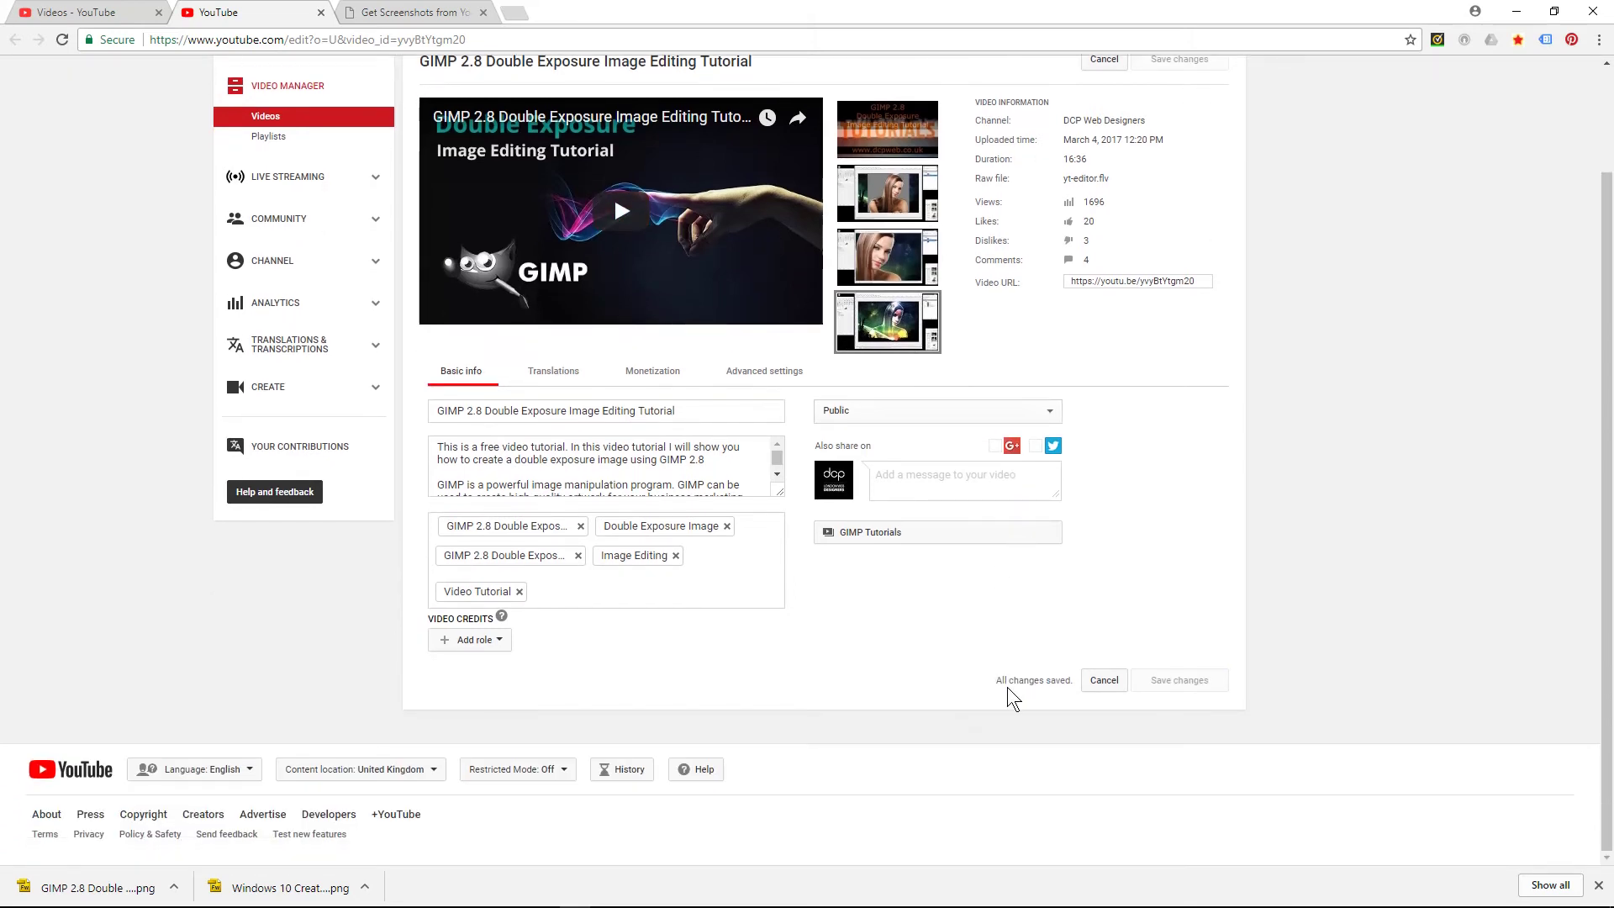
left_click_drag(997, 681, 1070, 681)
Step: Close the editor, refresh the video list, and select the GIMP tutorial's title
left_click(318, 12)
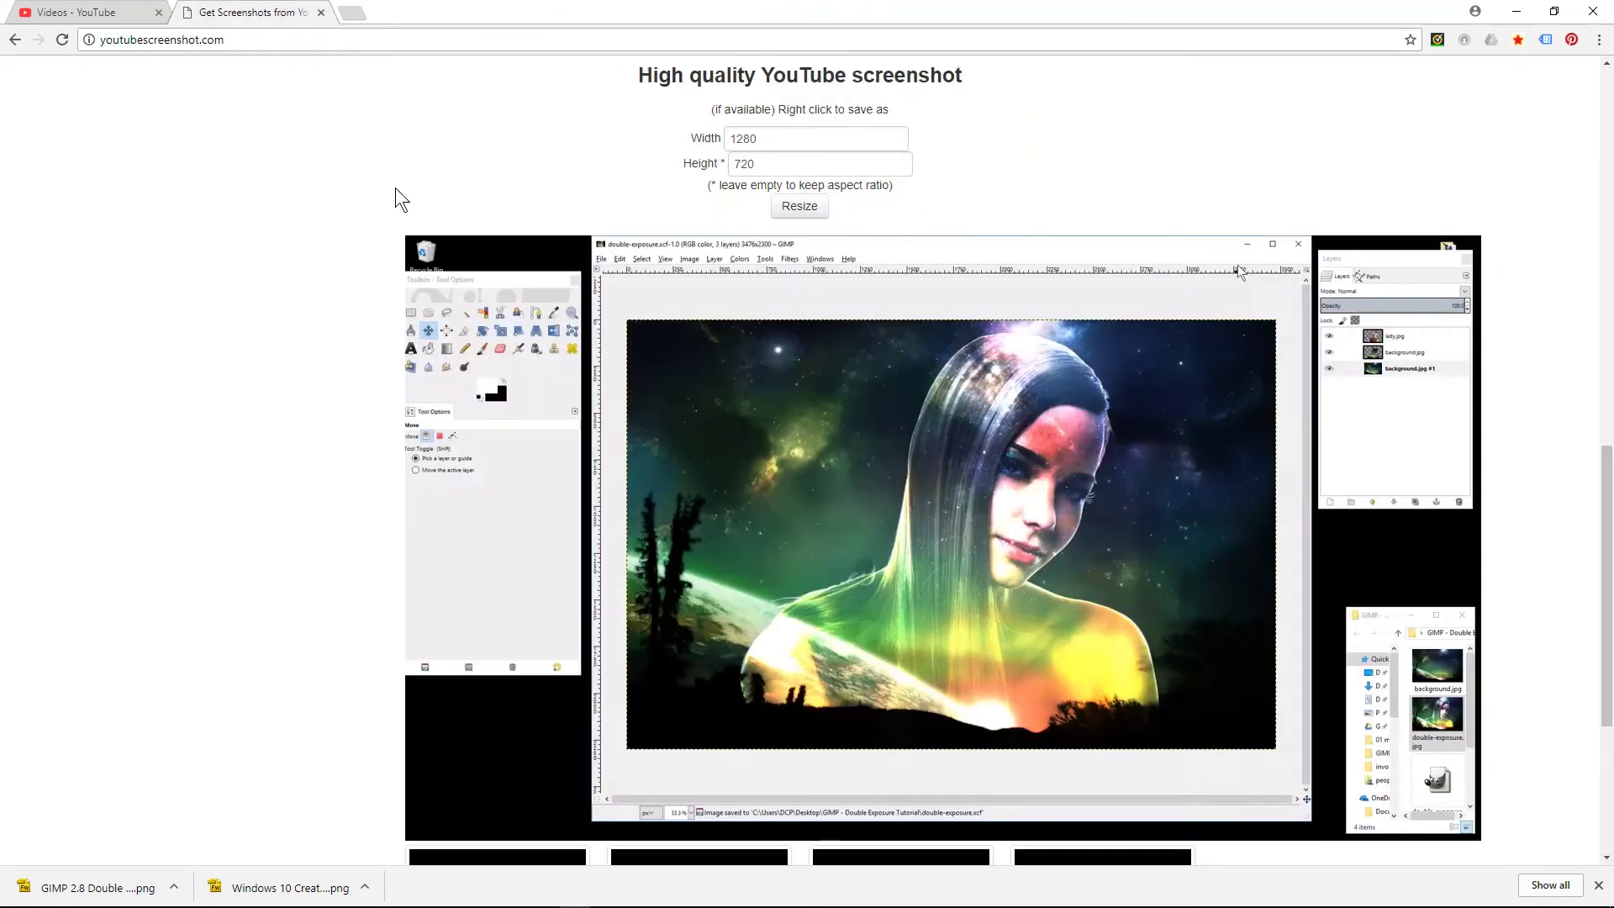
left_click(94, 15)
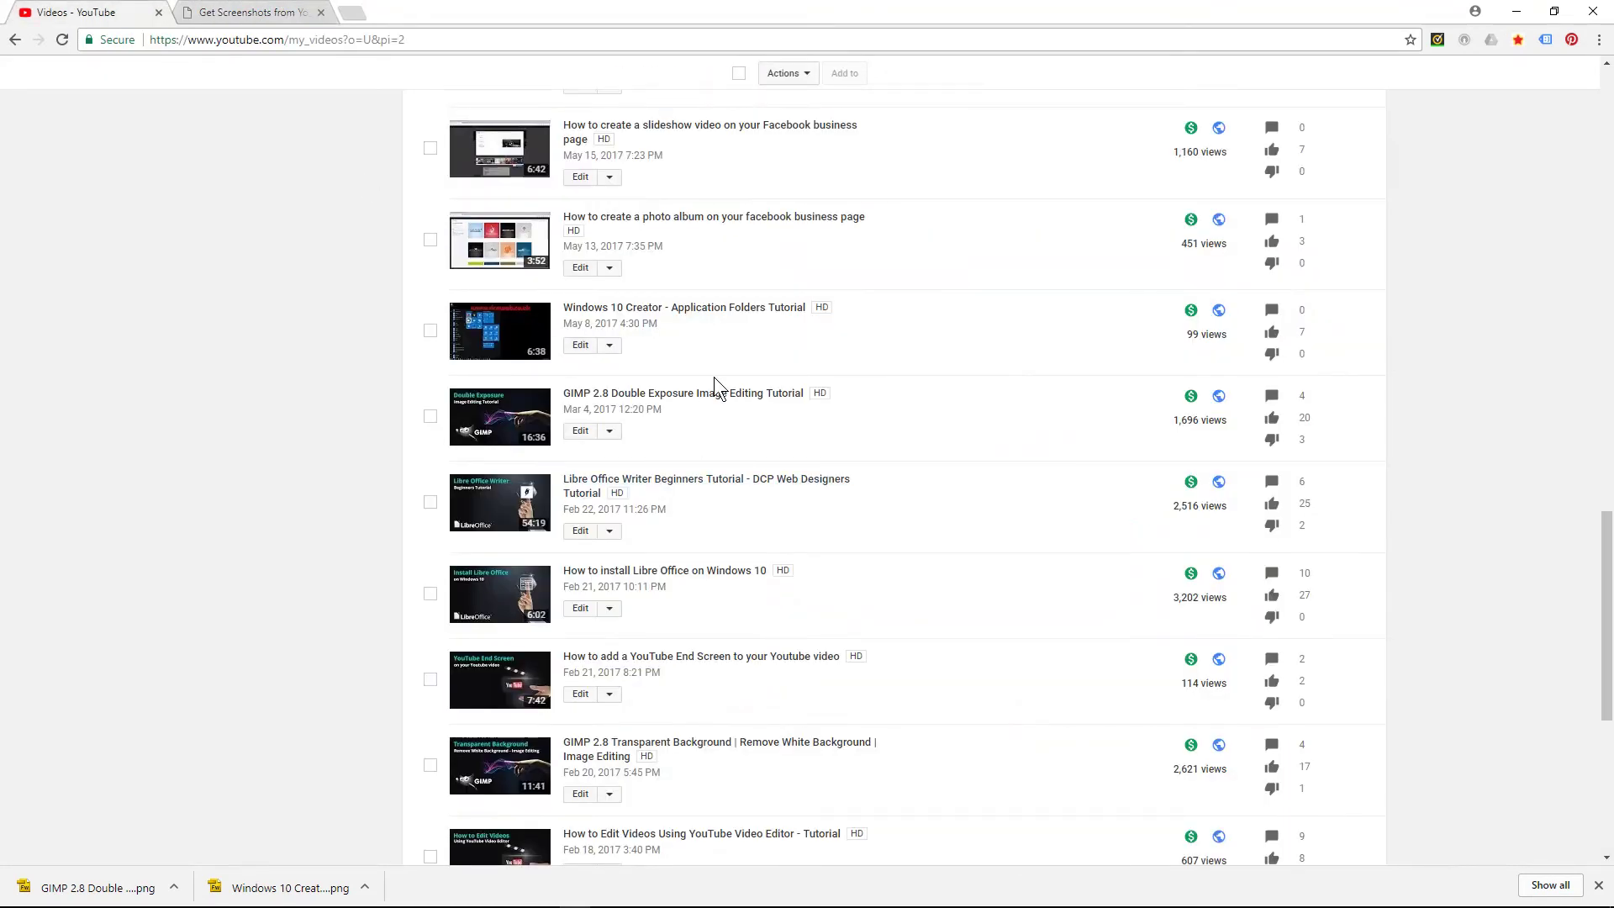
key("F5")
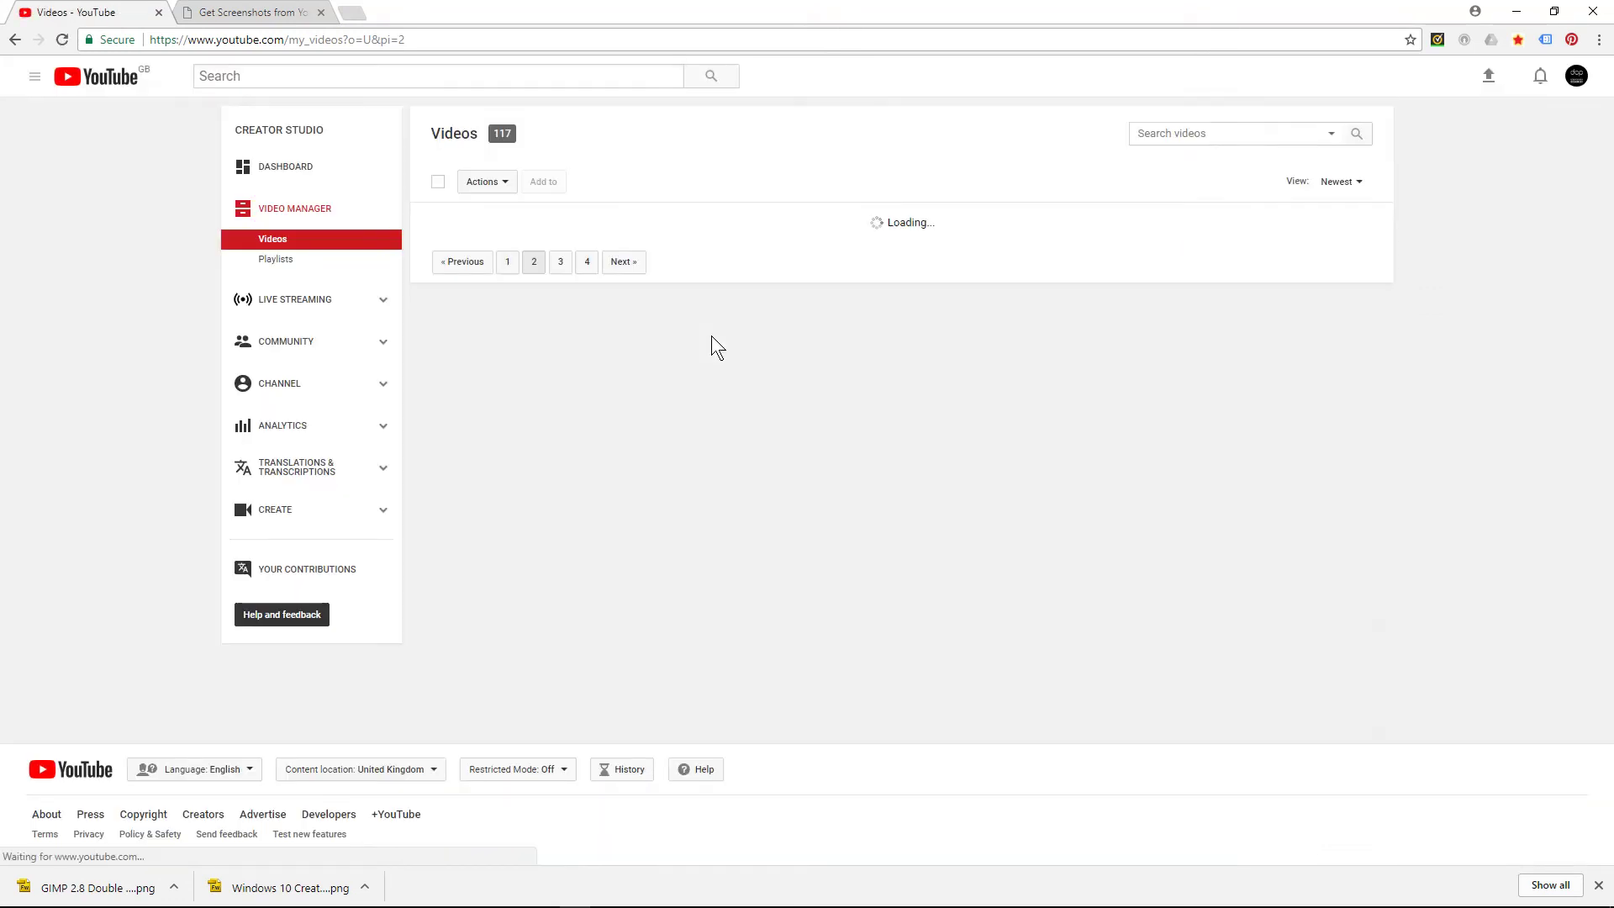
scroll(675, 435, "down", 5)
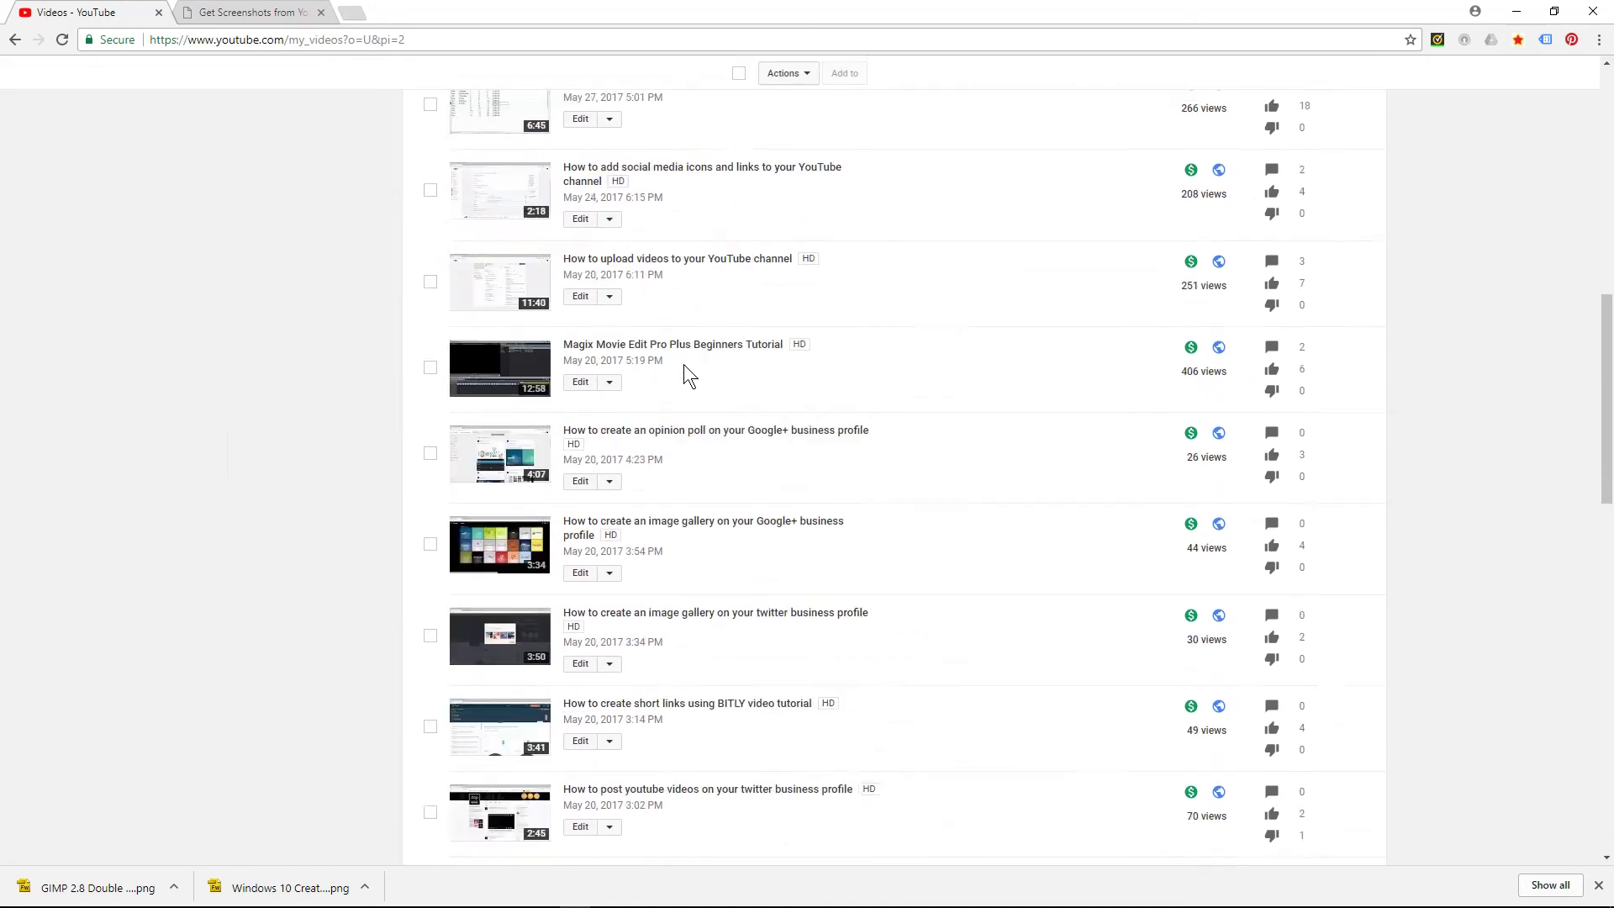
scroll(684, 375, "down", 5)
scroll(684, 375, "down", 5)
scroll(683, 365, "down", 2)
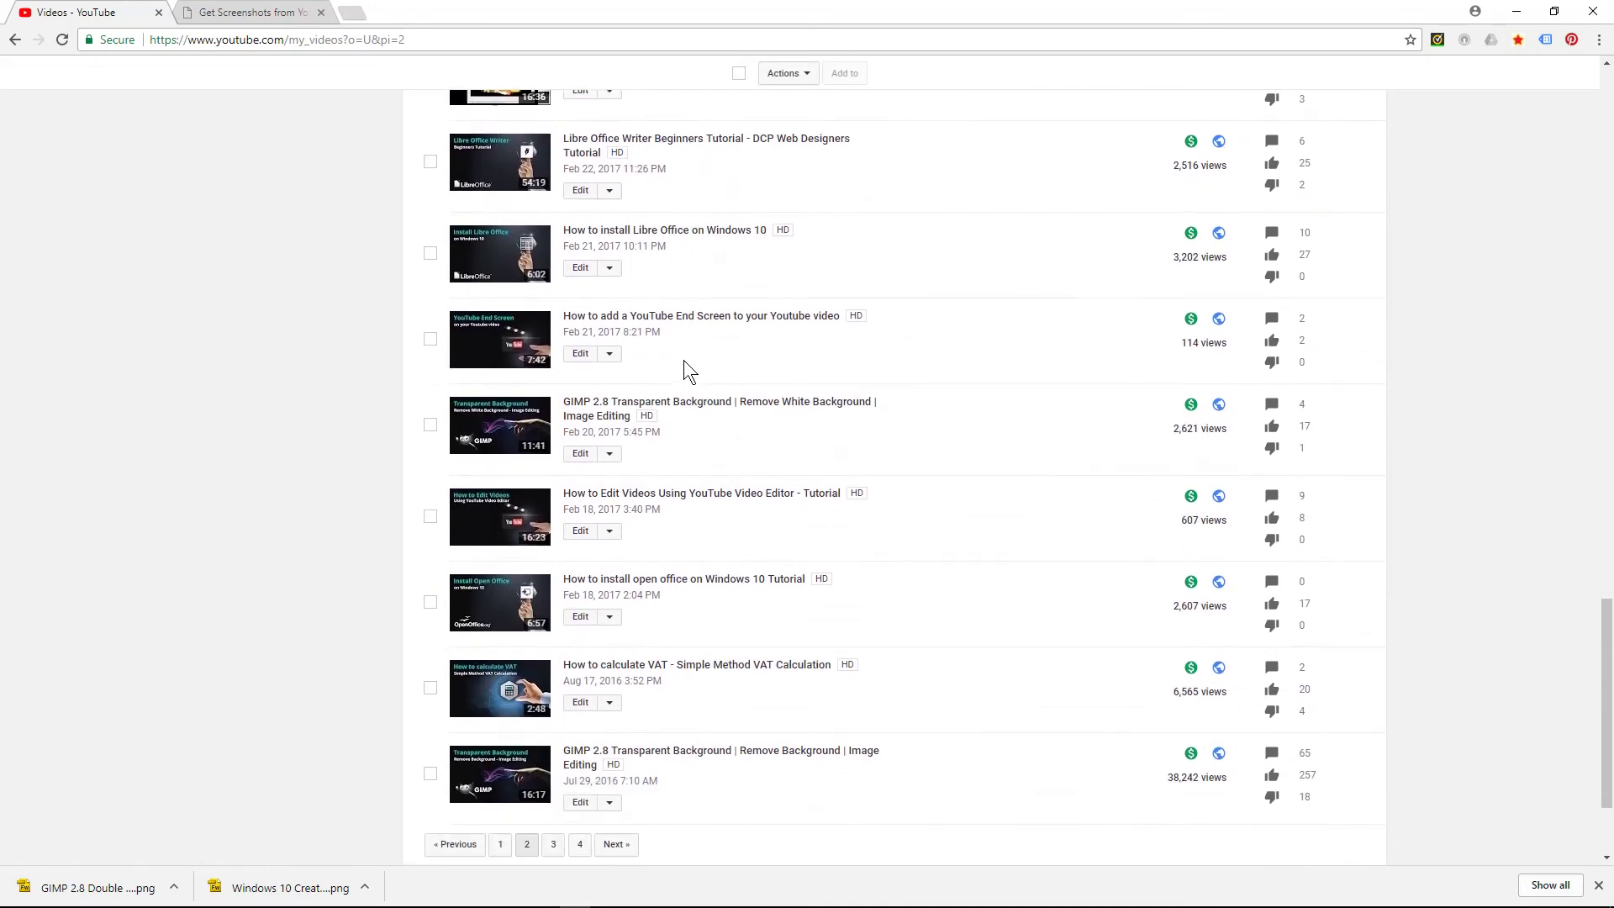
key("F5")
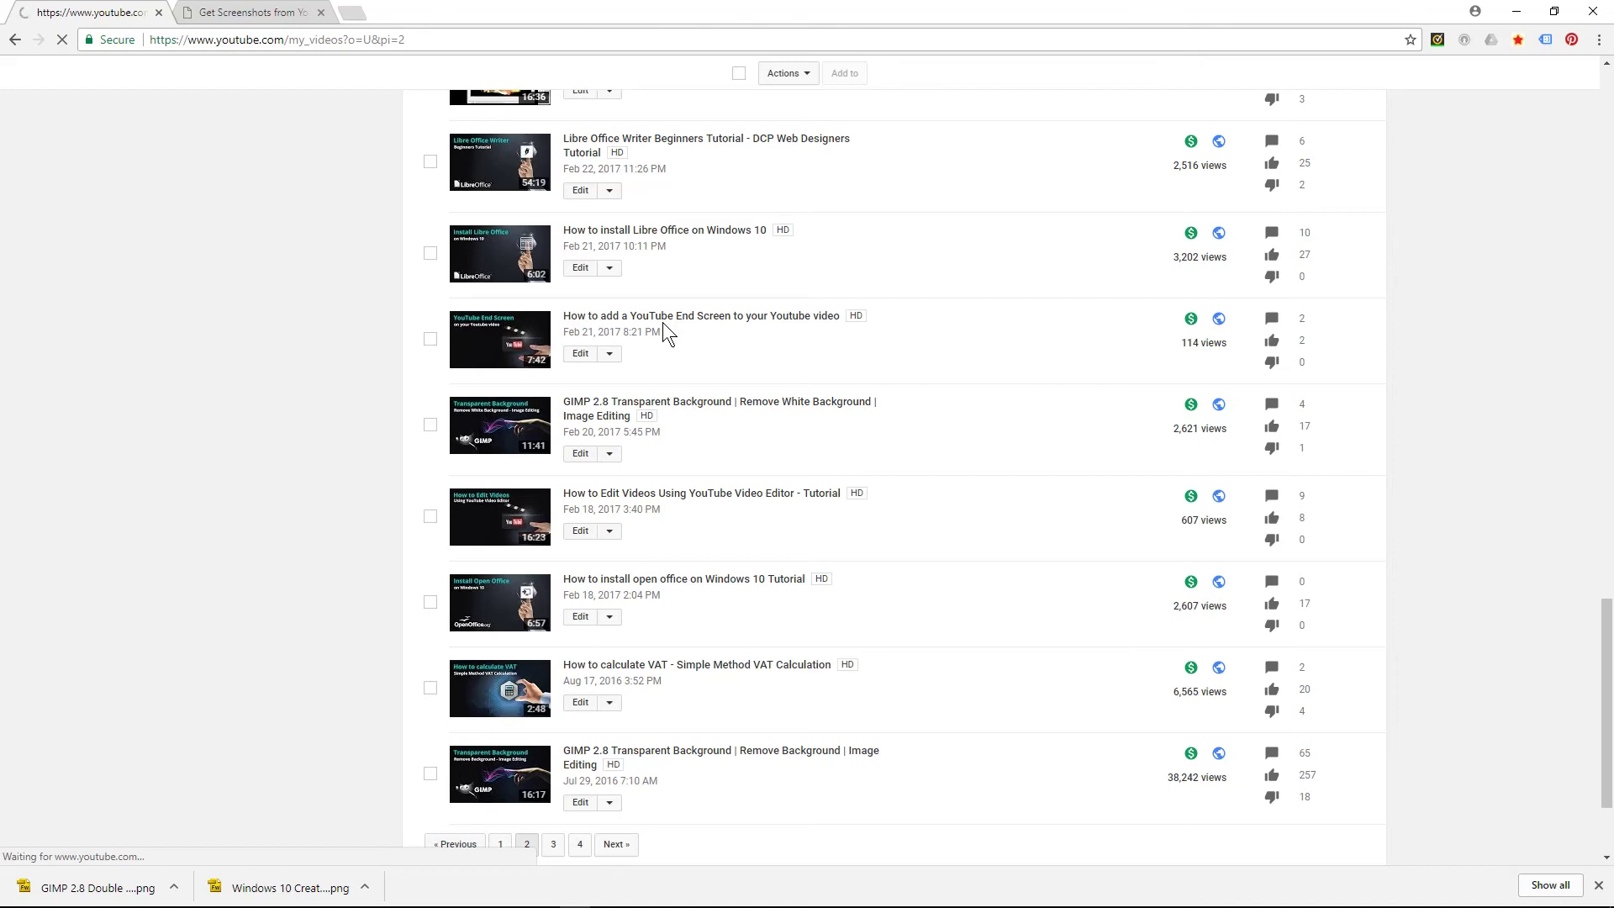
scroll(663, 322, "up", 1)
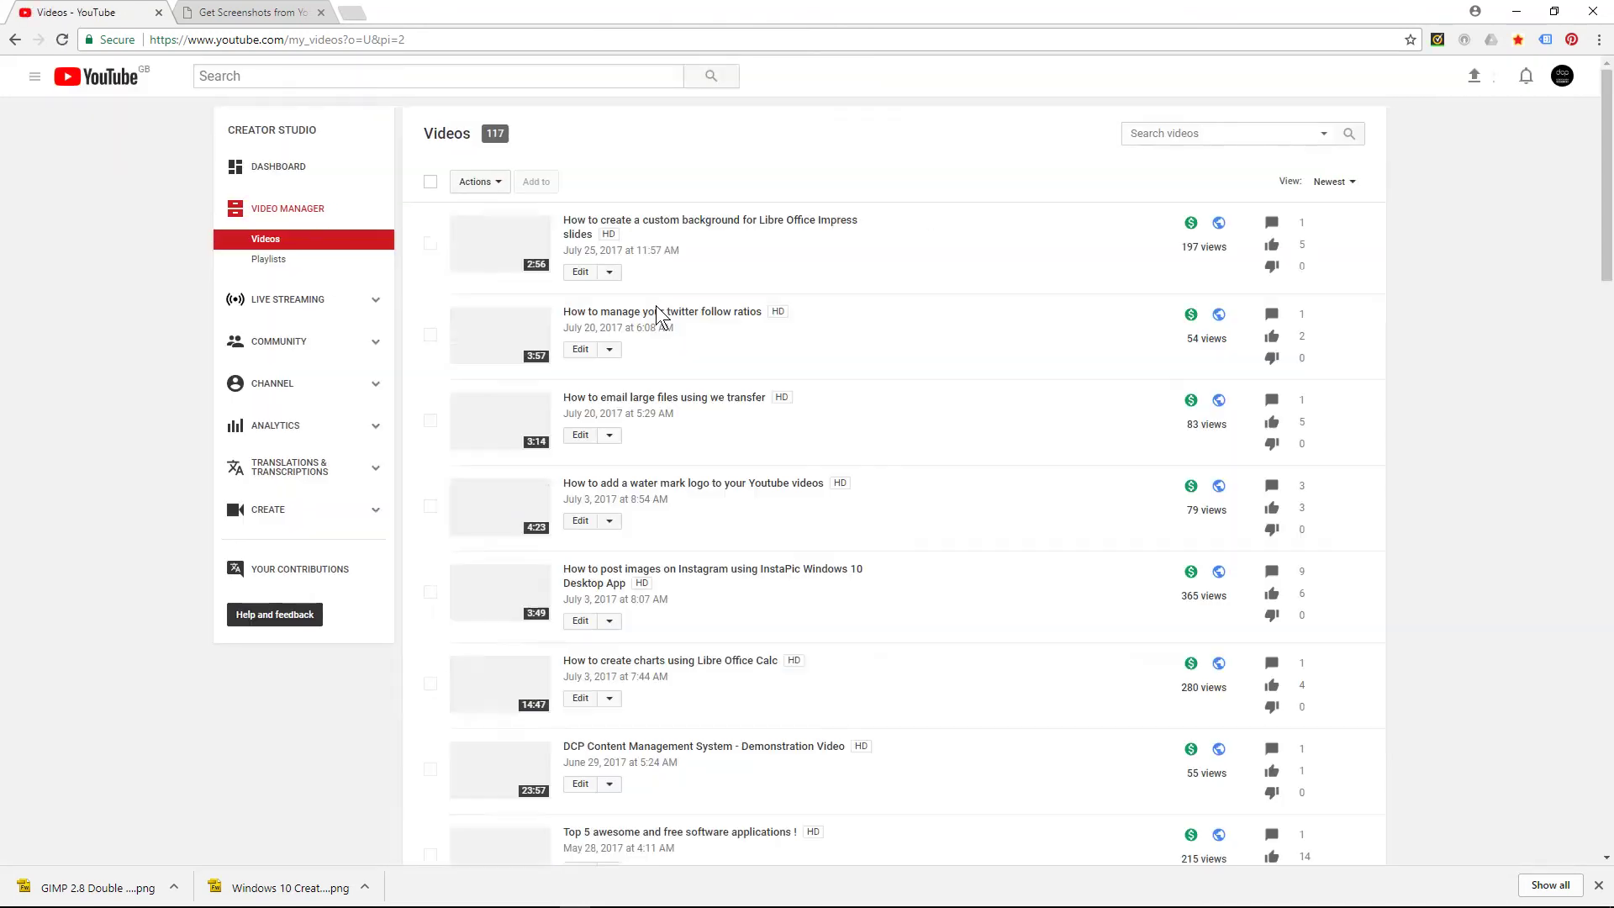
scroll(656, 315, "down", 5)
scroll(656, 315, "down", 3)
scroll(656, 316, "down", 3)
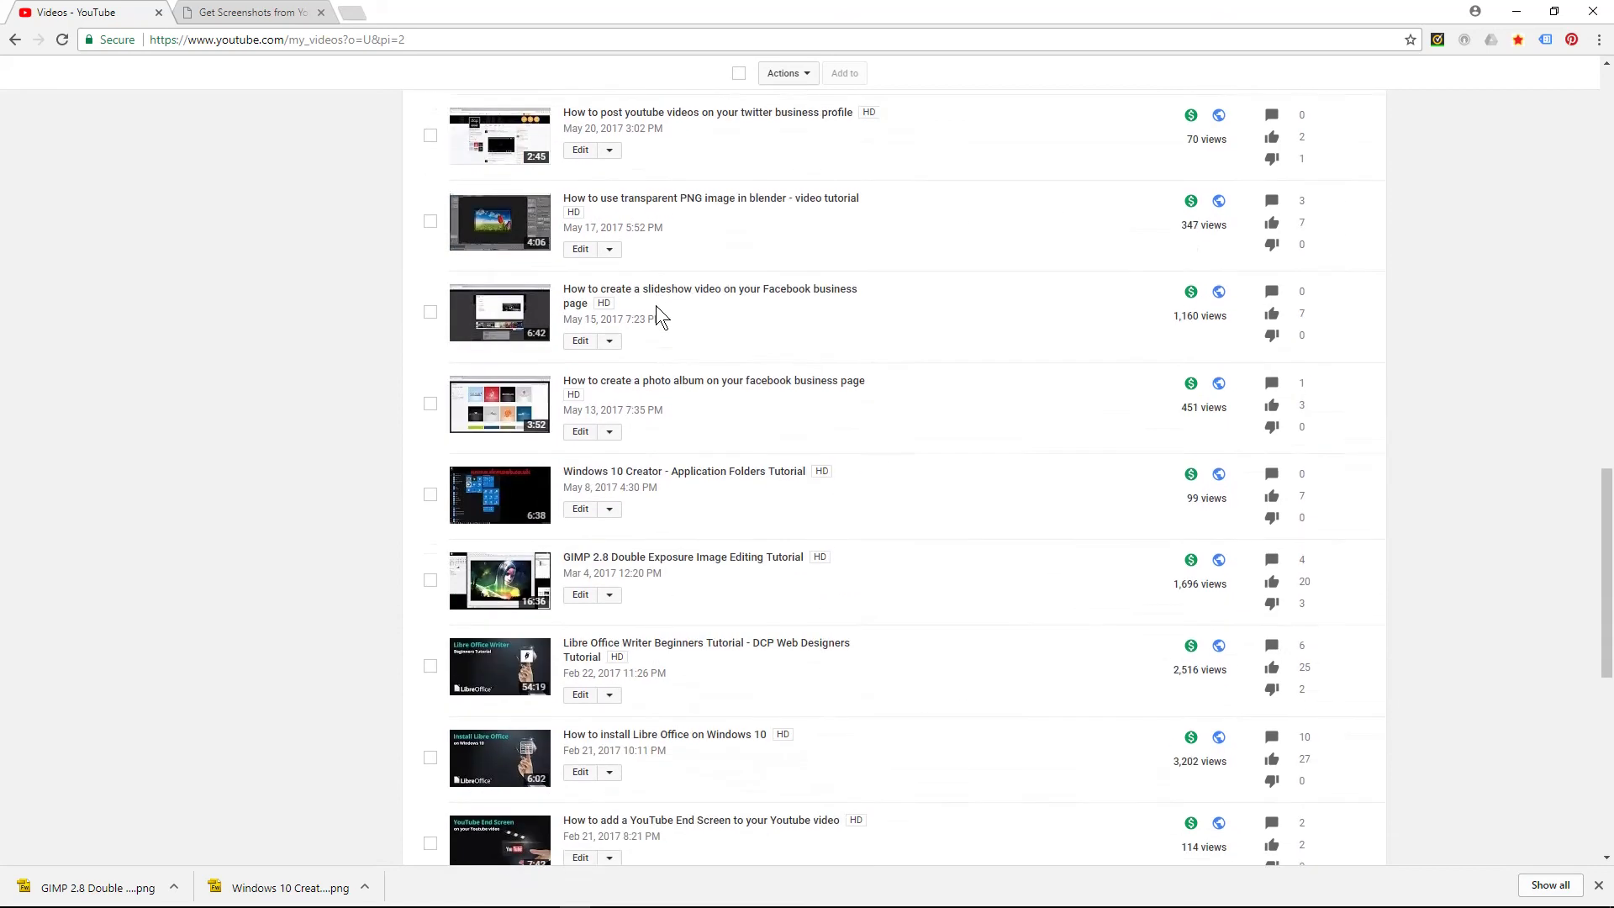
scroll(656, 316, "down", 1)
scroll(656, 305, "down", 1)
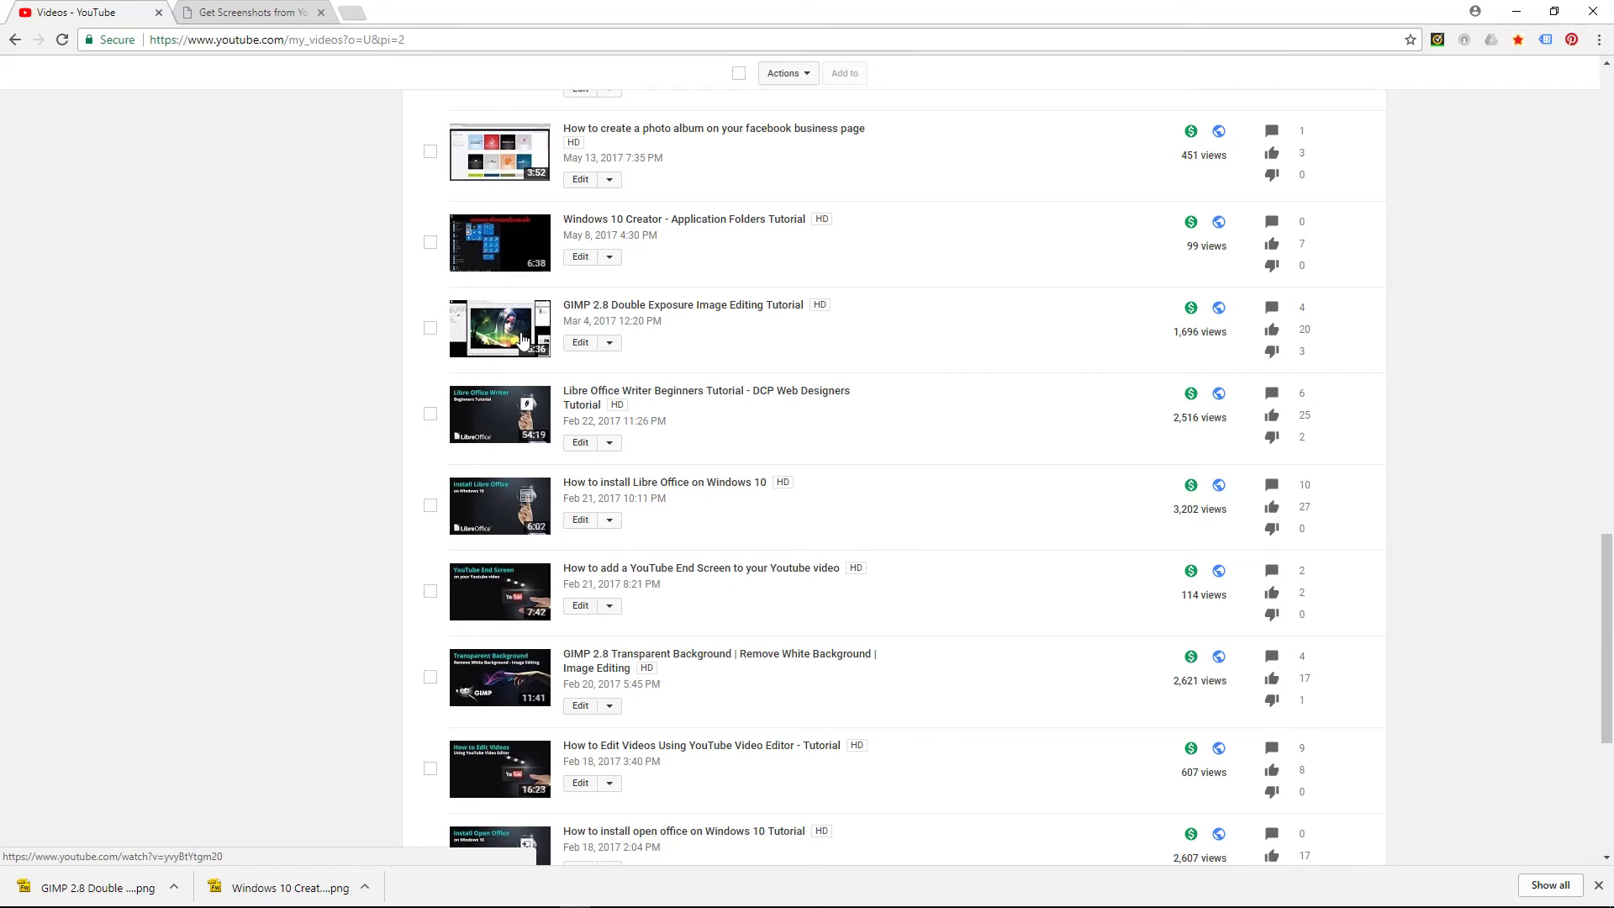
left_click_drag(806, 305, 569, 315)
key("ctrl+c")
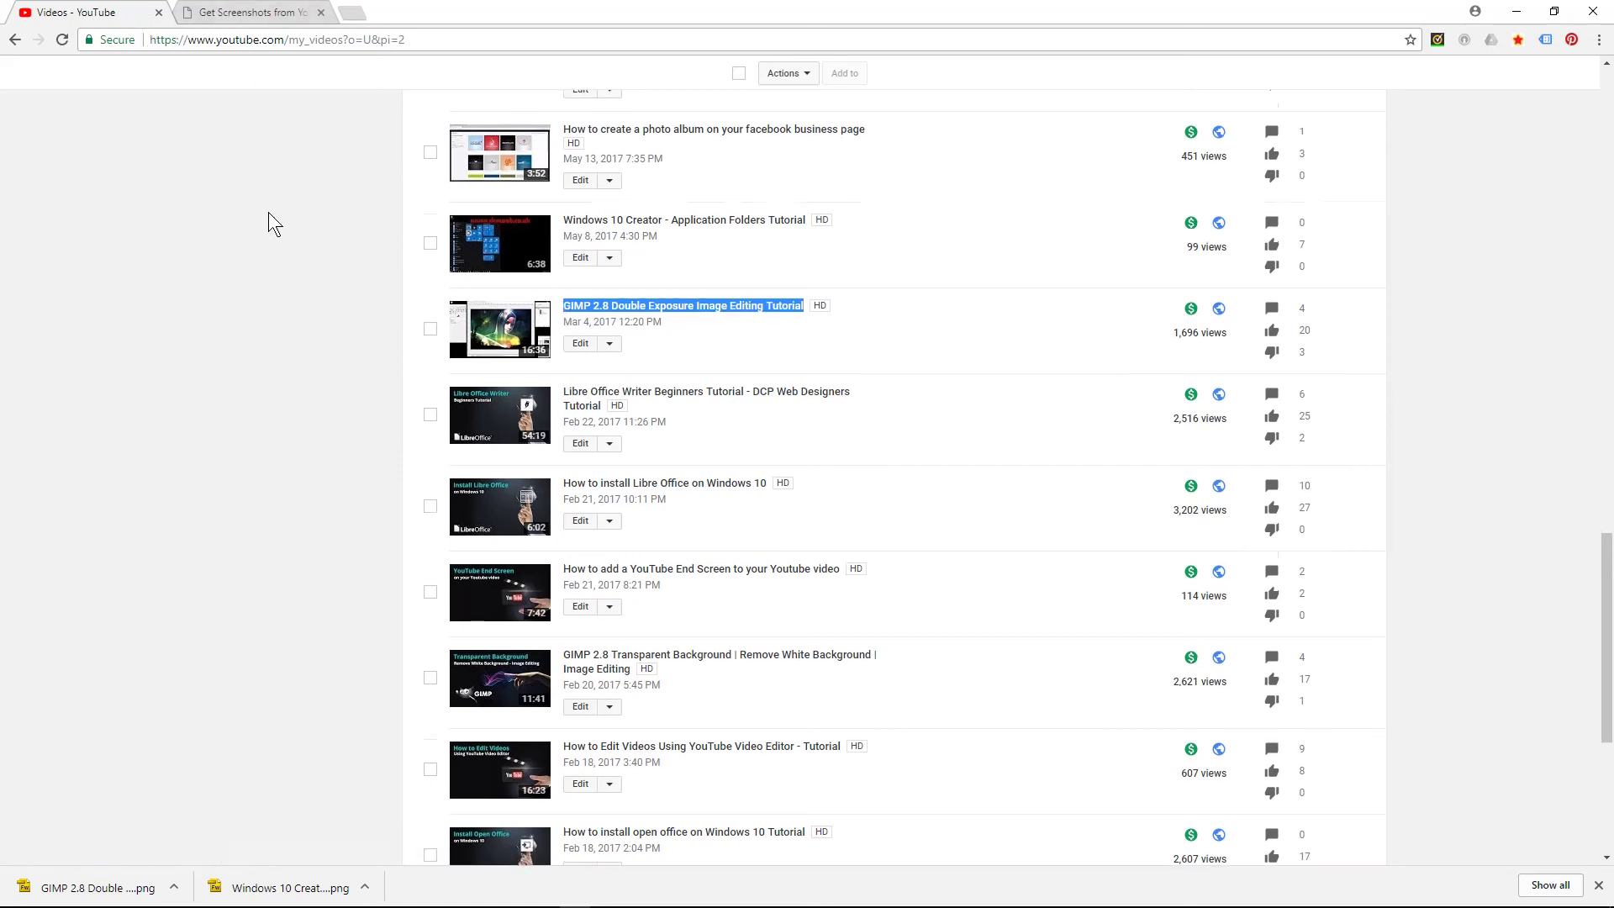
scroll(269, 225, "up", 15)
Step: Search YouTube for the GIMP tutorial's title and check the top result's thumbnail
left_click(633, 81)
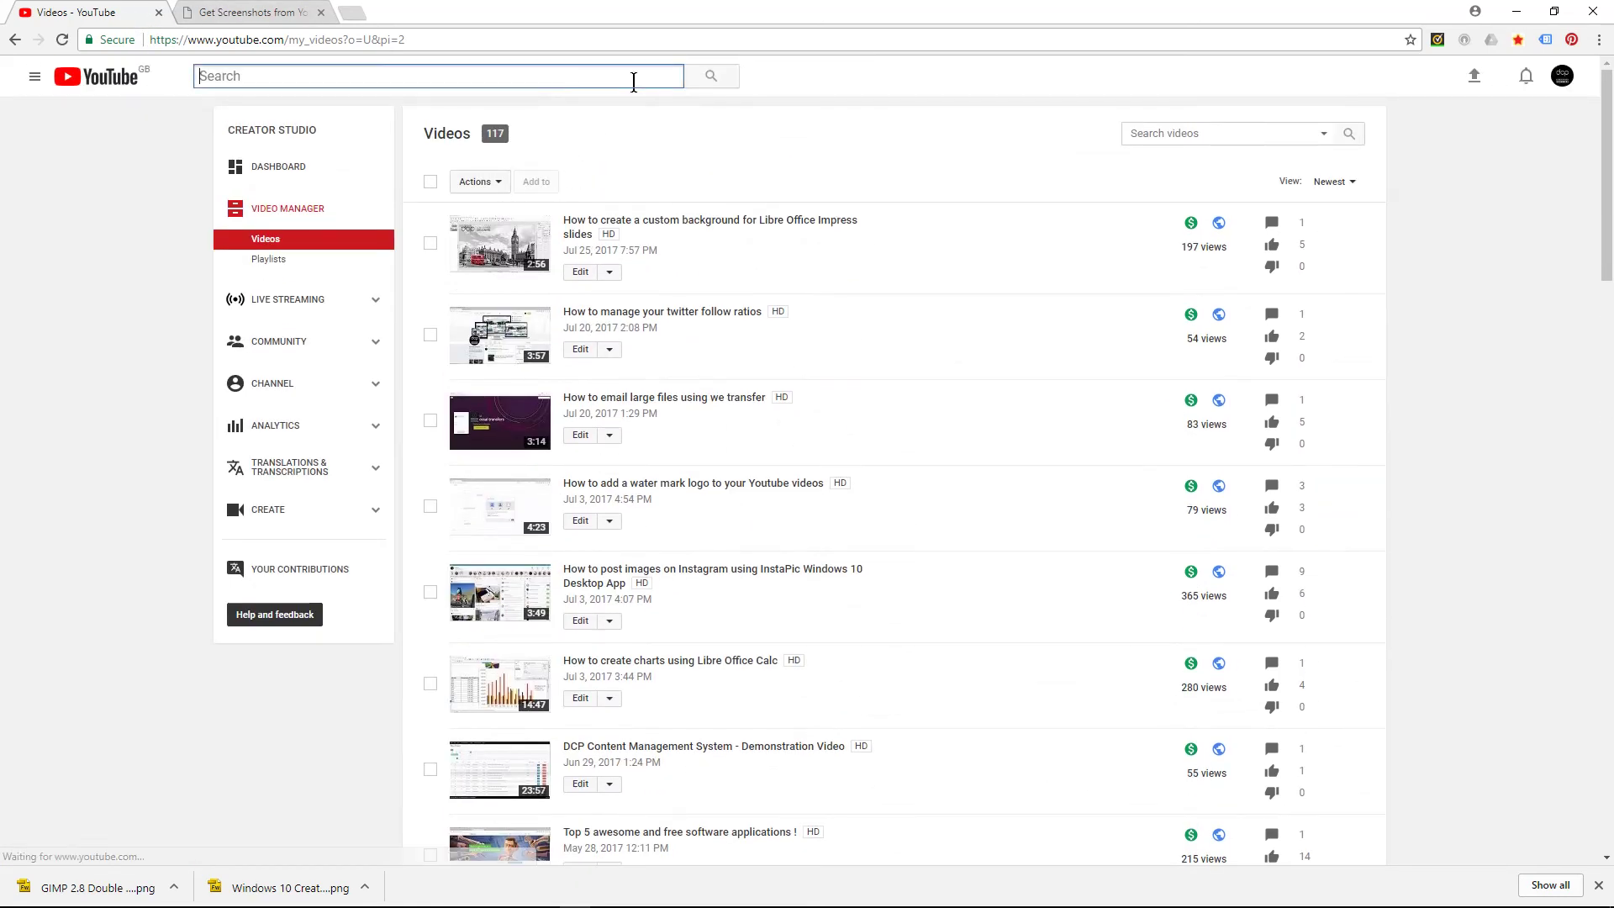
key("ctrl+v")
left_click(711, 77)
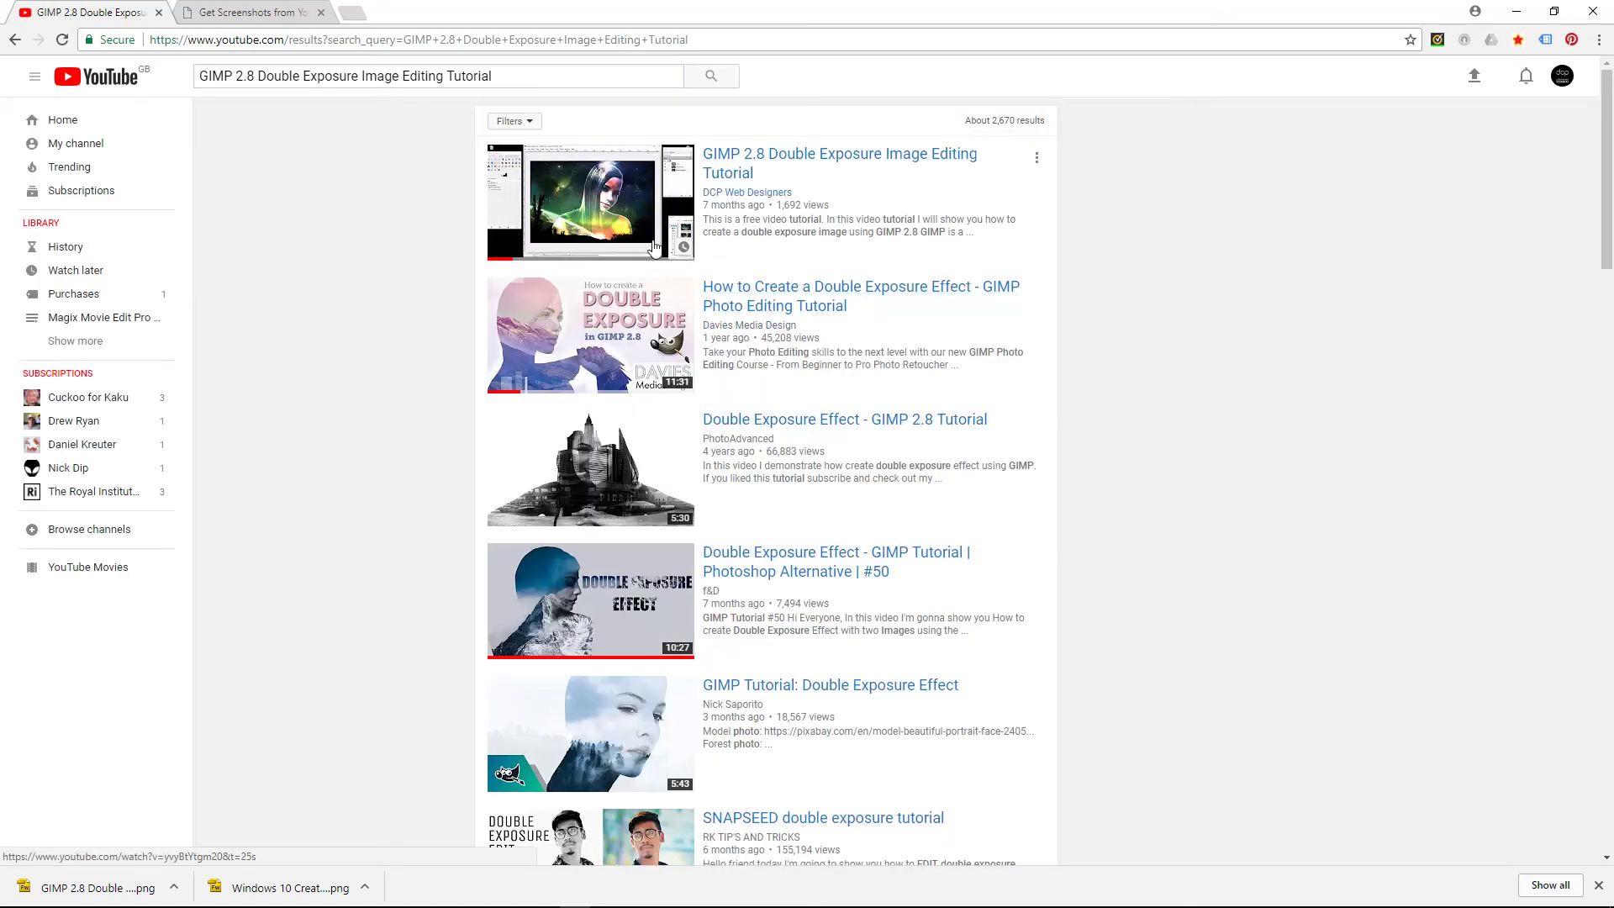
mouse_move(590, 201)
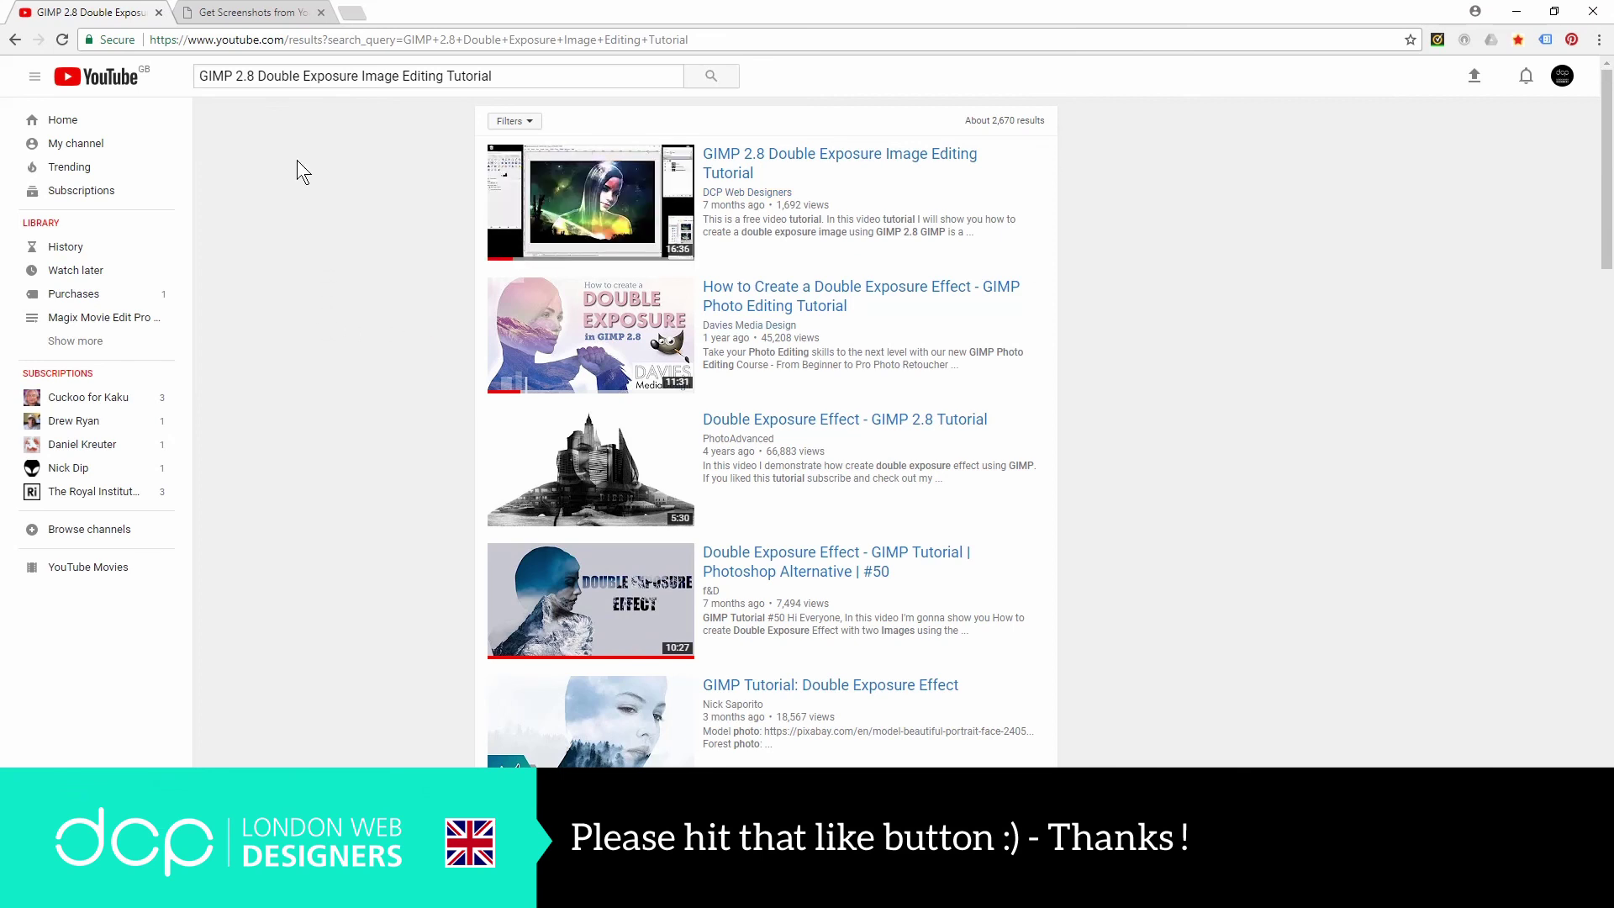
left_click(242, 15)
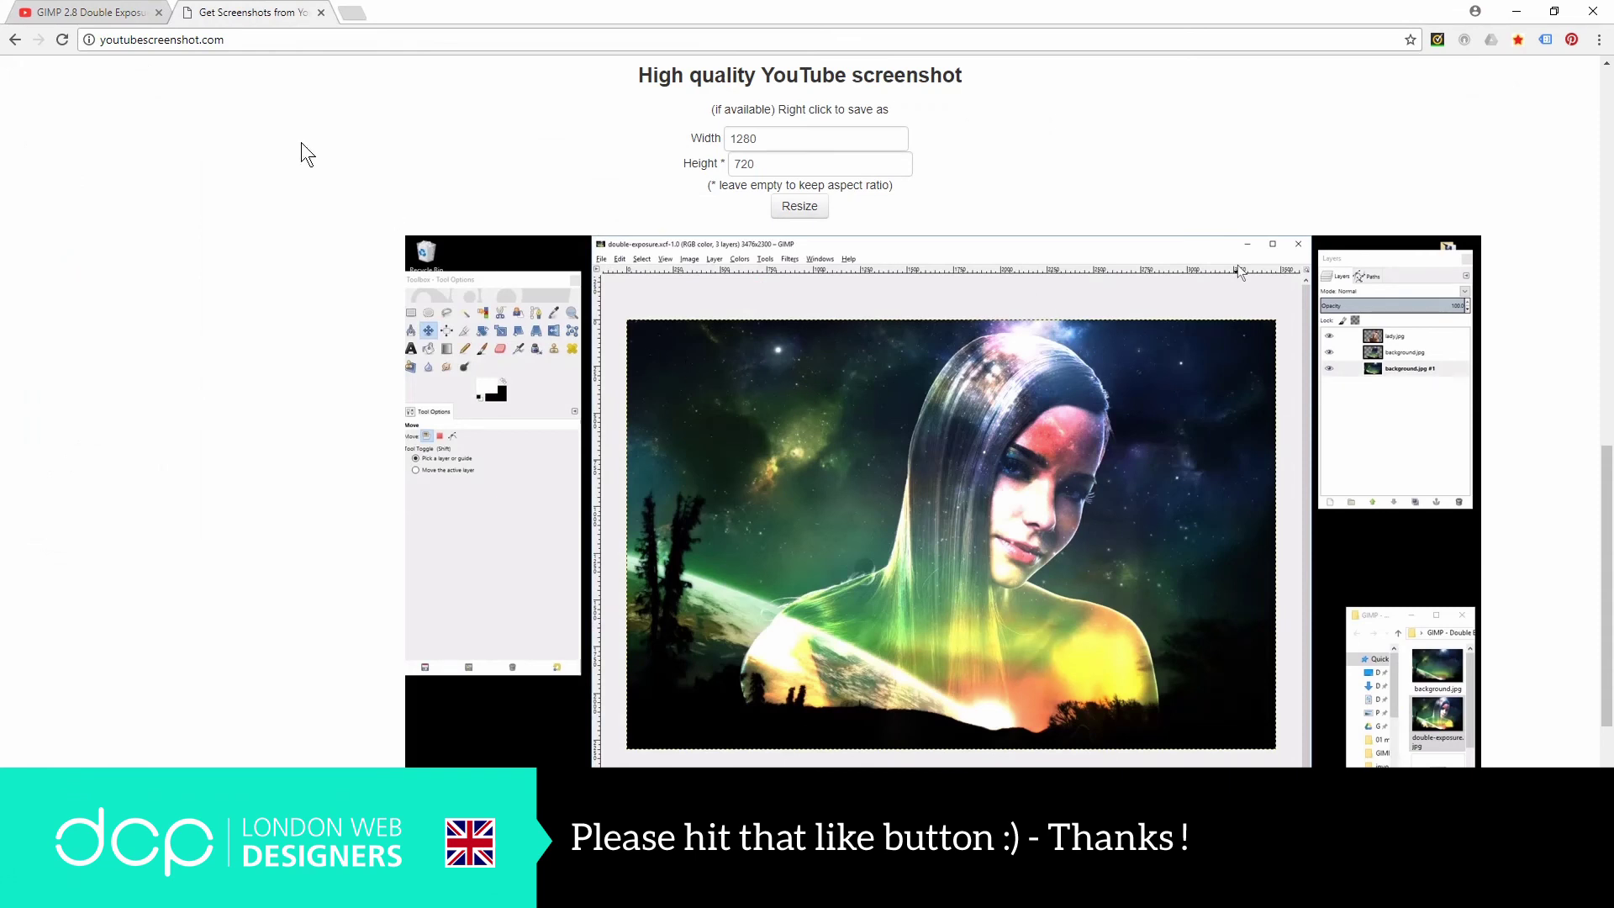
left_click(100, 15)
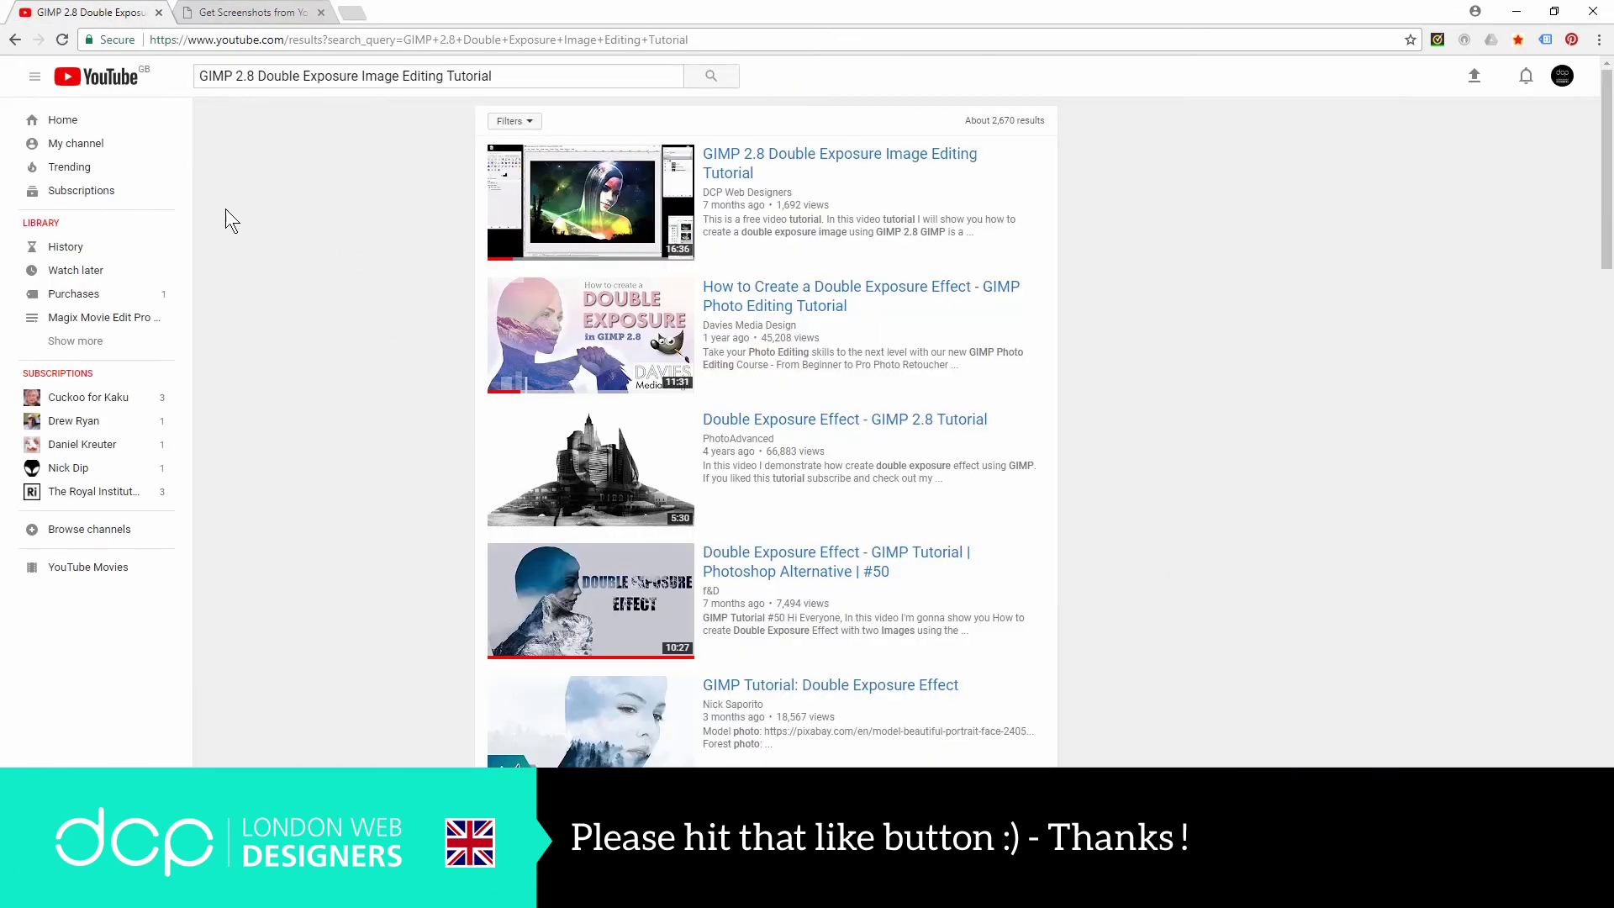